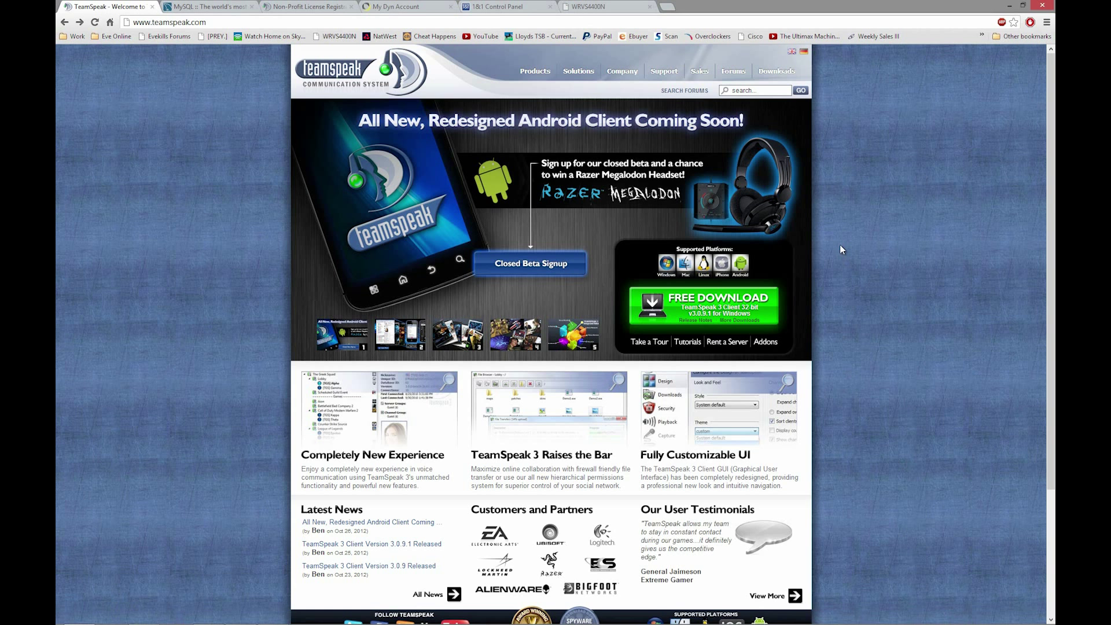
Step: Switch Chrome from the TeamSpeak homepage to the mysql.com tab
click(186, 6)
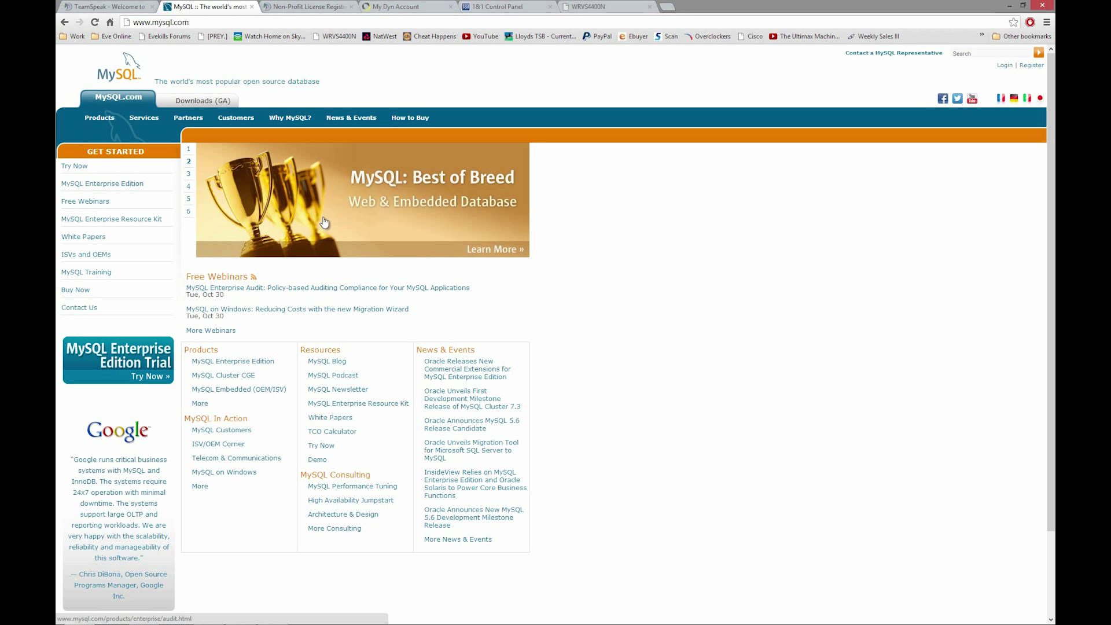
Step: Switch to the TeamSpeak Non-Profit License Registration tab (npl.teamspeakusa.com)
click(305, 8)
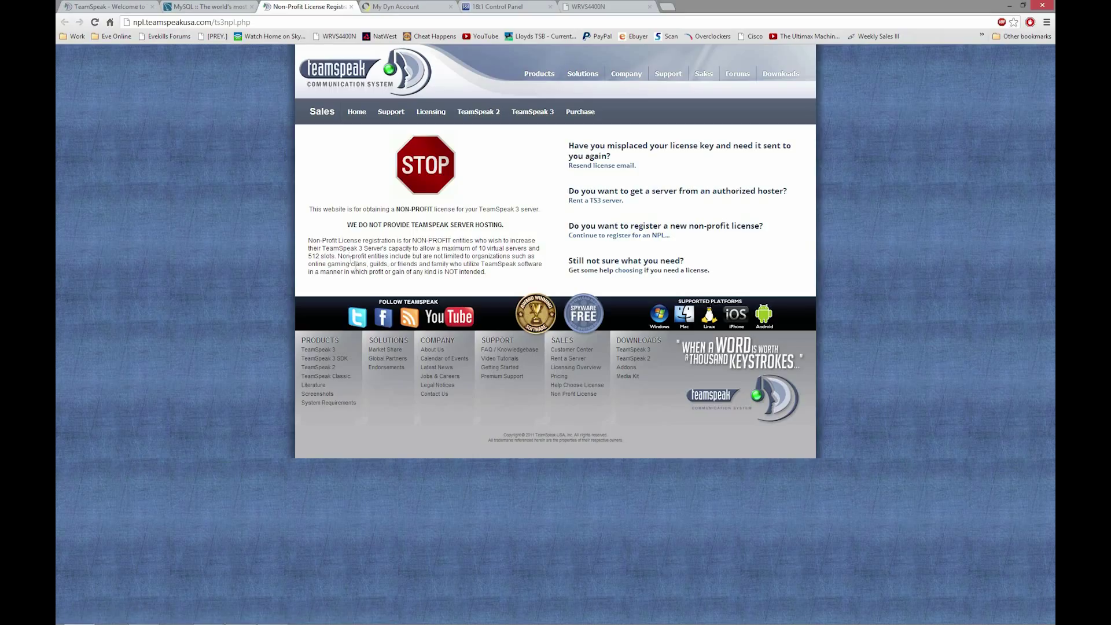
Step: Highlight the 10 virtual server and 512 slot limits, then show the My Dyn Account page
drag(481, 248, 532, 249)
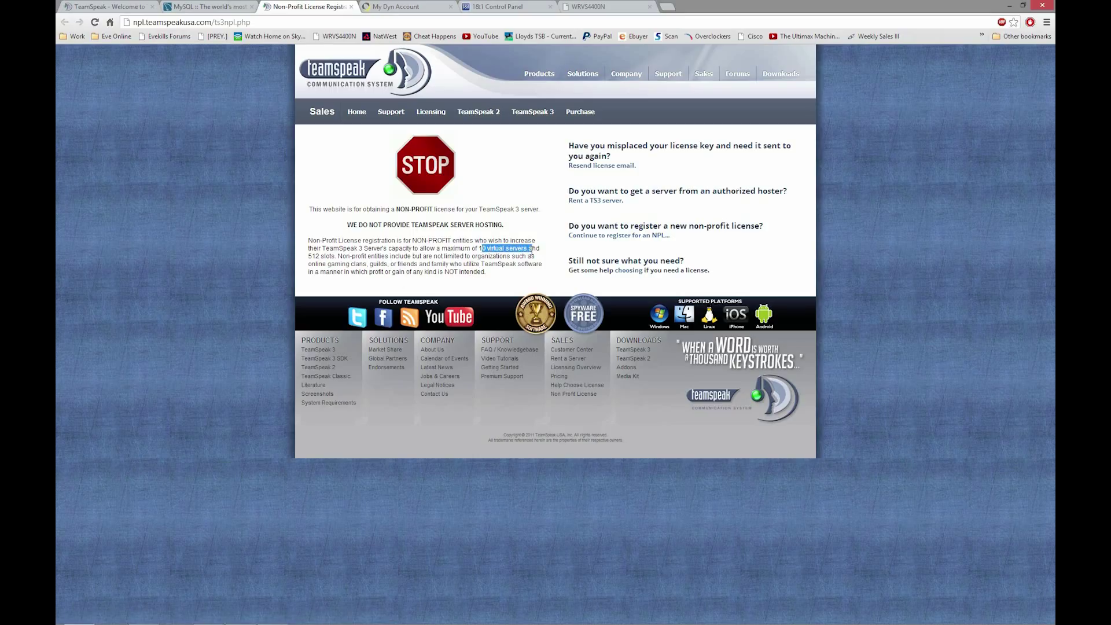
double_click(313, 256)
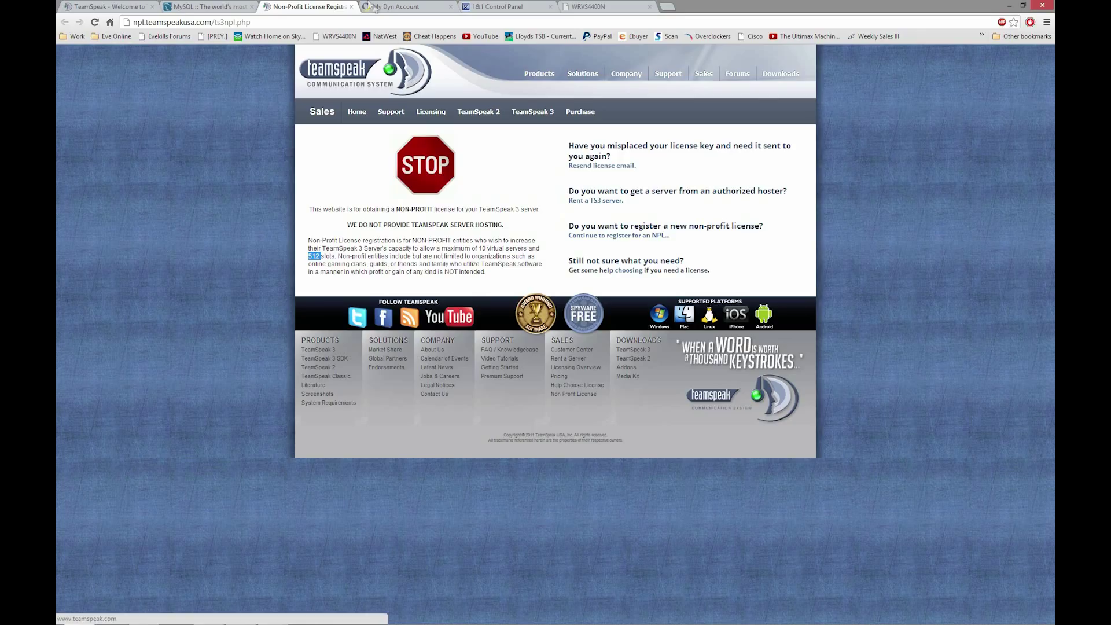
click(383, 8)
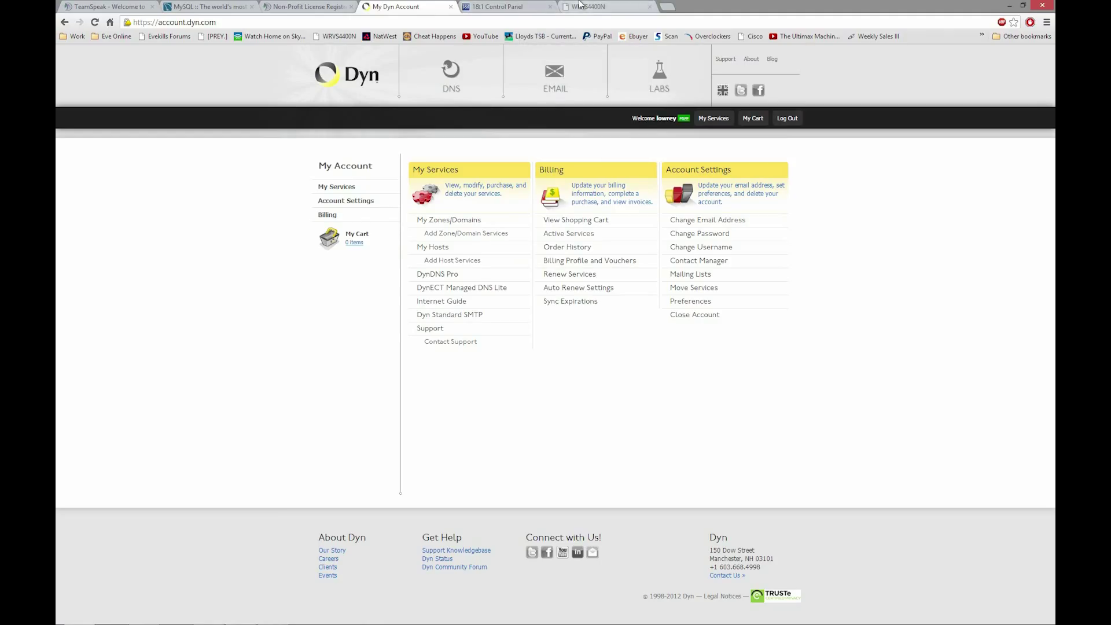
Step: Switch to the WRVS4400N tab showing the router's Port Range Forwarding rules
click(587, 7)
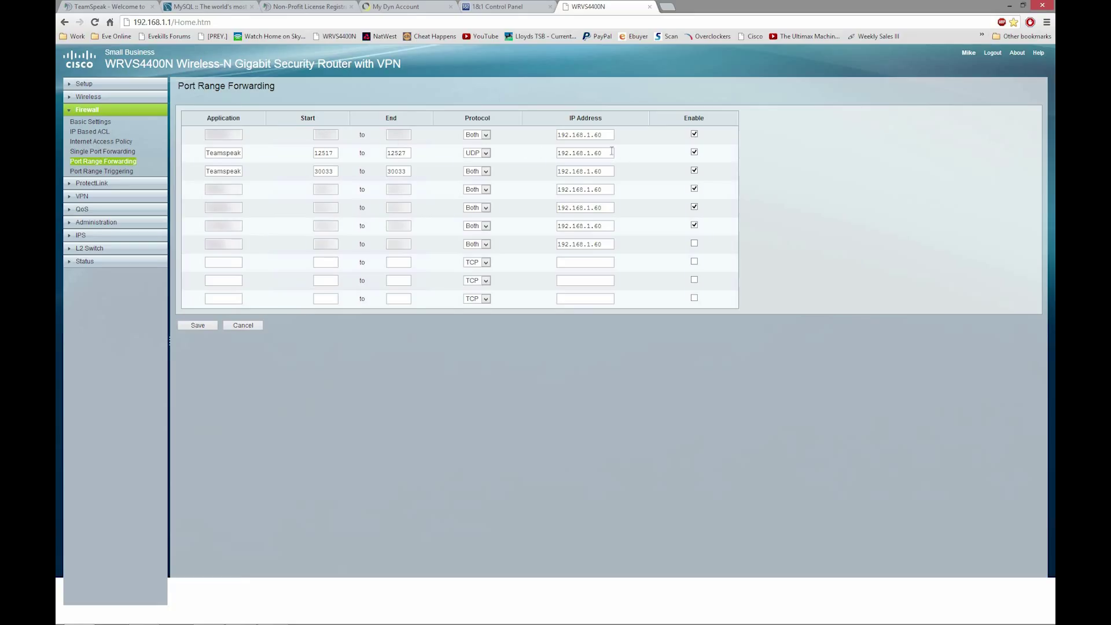
Step: Highlight the 192.168.1.60 target address of both Teamspeak forwarding rules
drag(611, 152, 521, 157)
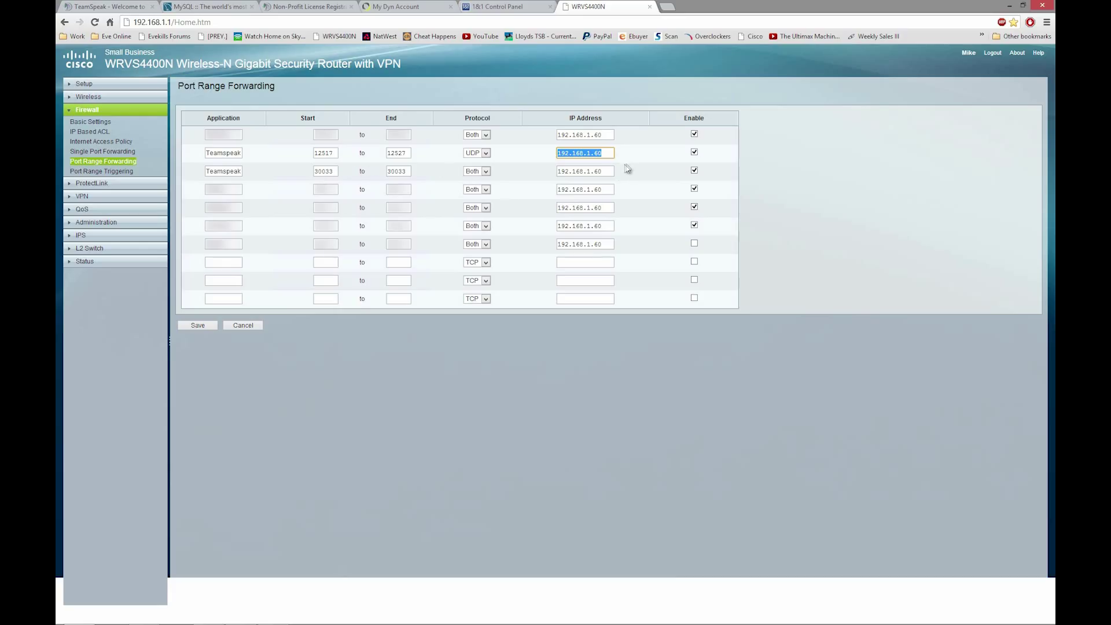
click(603, 171)
triple_click(603, 171)
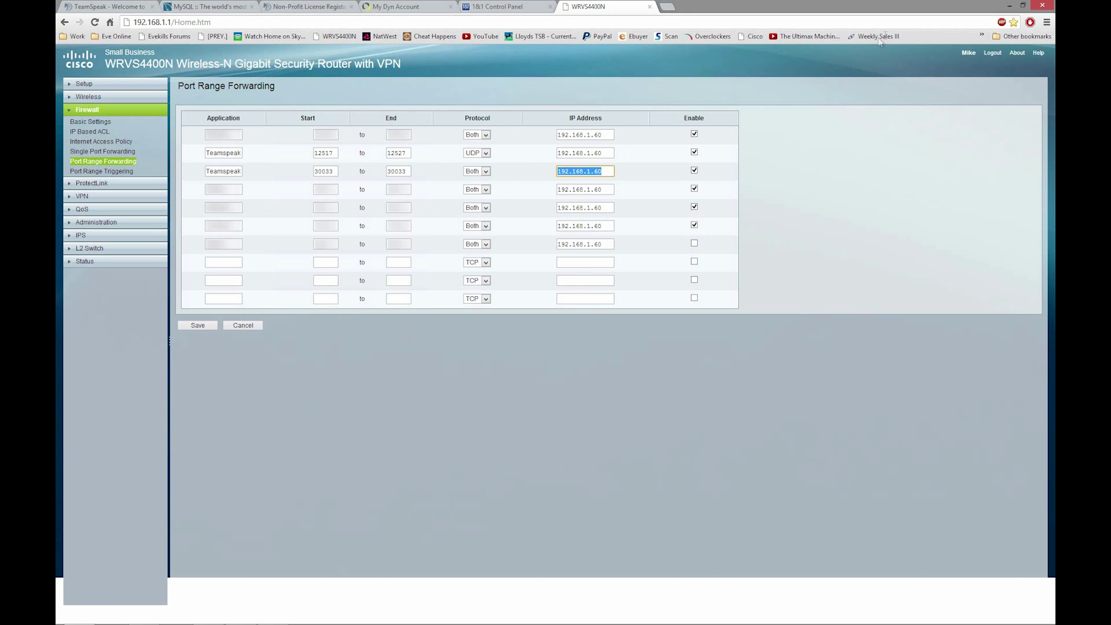
Step: Minimize Chrome, open TeamSpeak Install in the Windows Server 2012 session, and move it up-left
click(1010, 6)
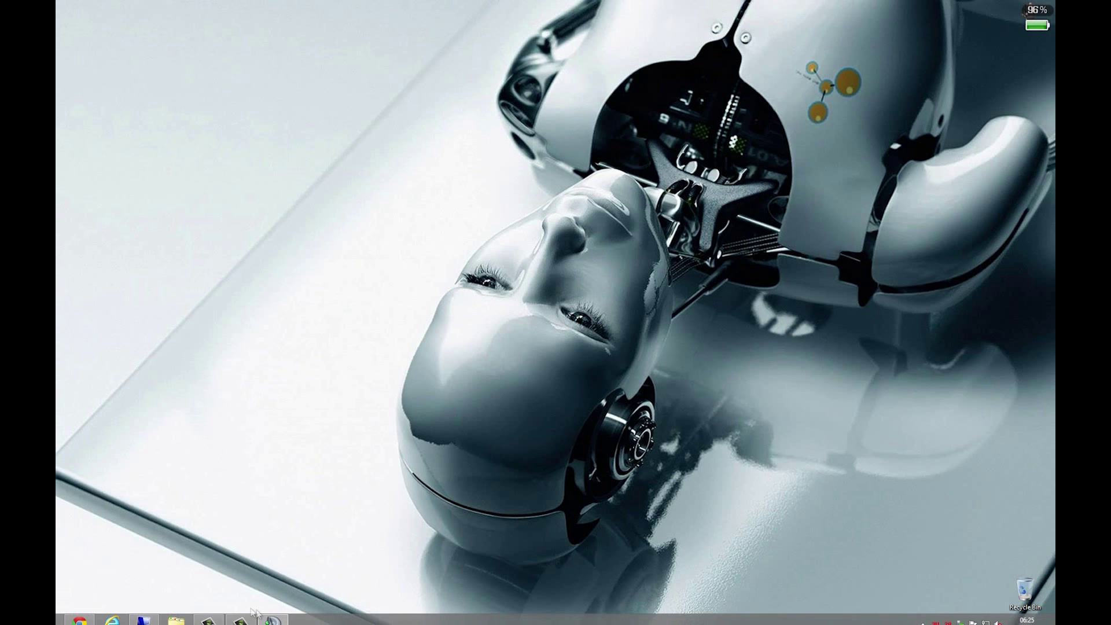
click(144, 618)
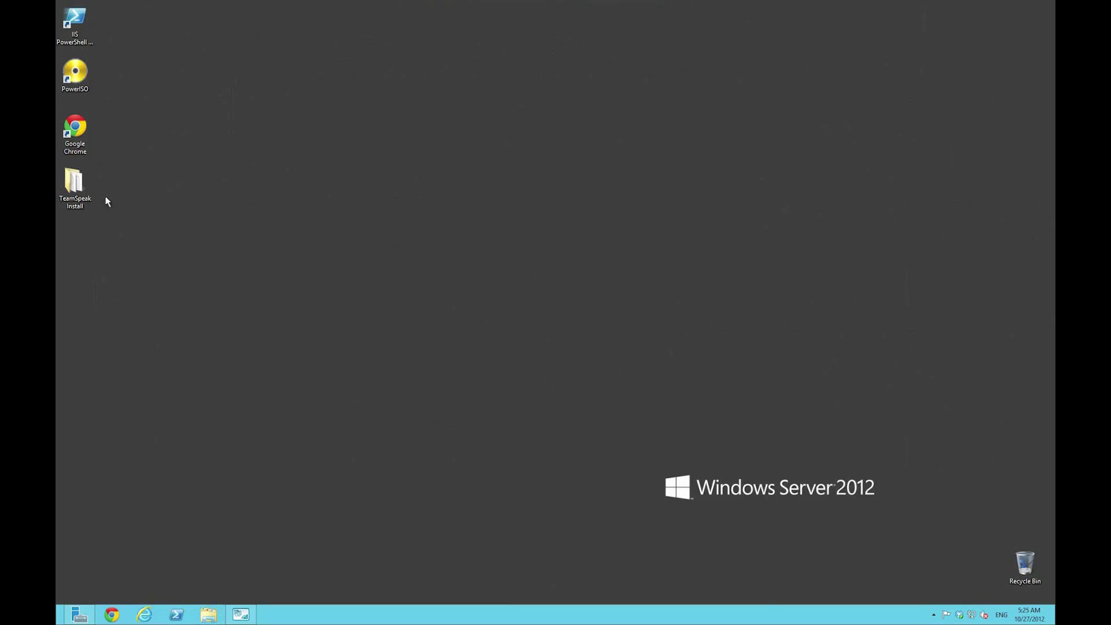
double_click(81, 194)
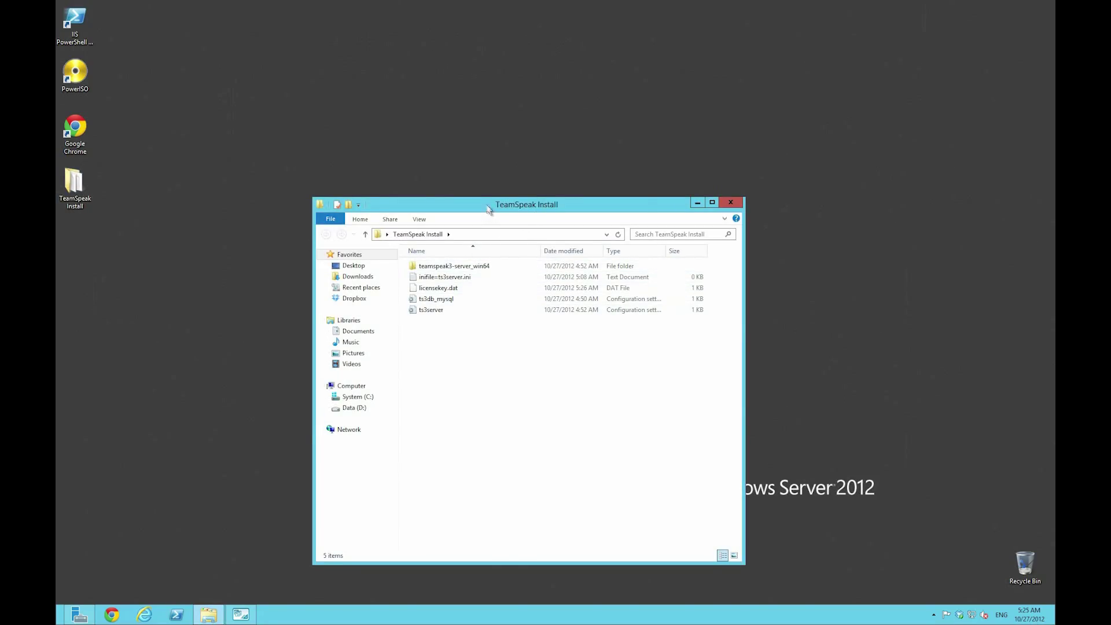
drag(486, 205, 345, 55)
Step: In MySQL Workbench, open the local instance's SQL editor and select the ts3 schema
click(240, 614)
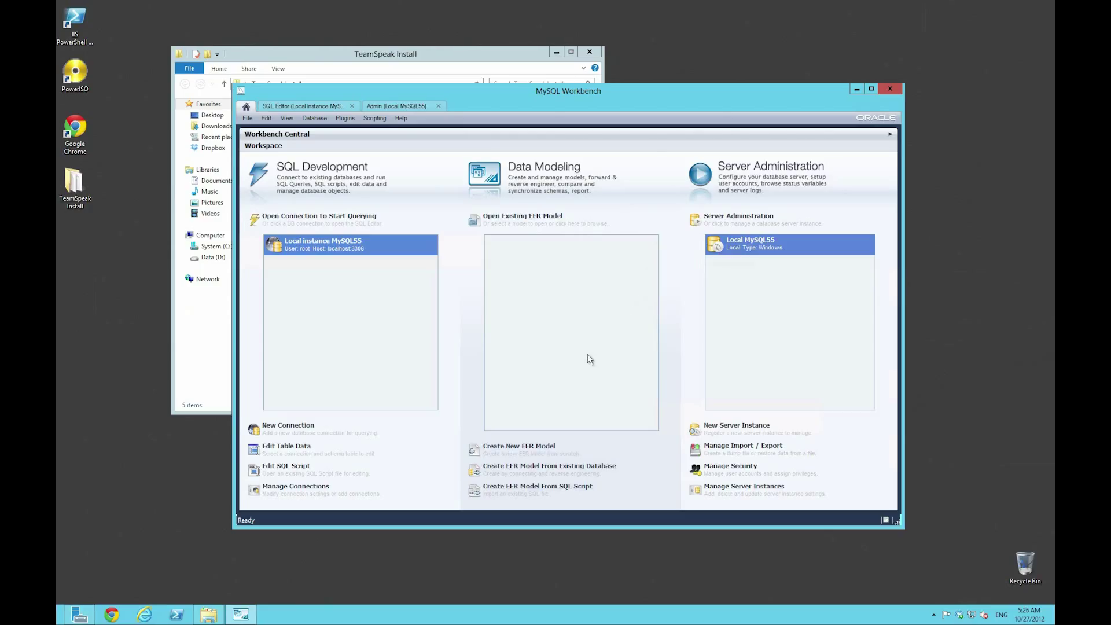
click(318, 109)
click(263, 214)
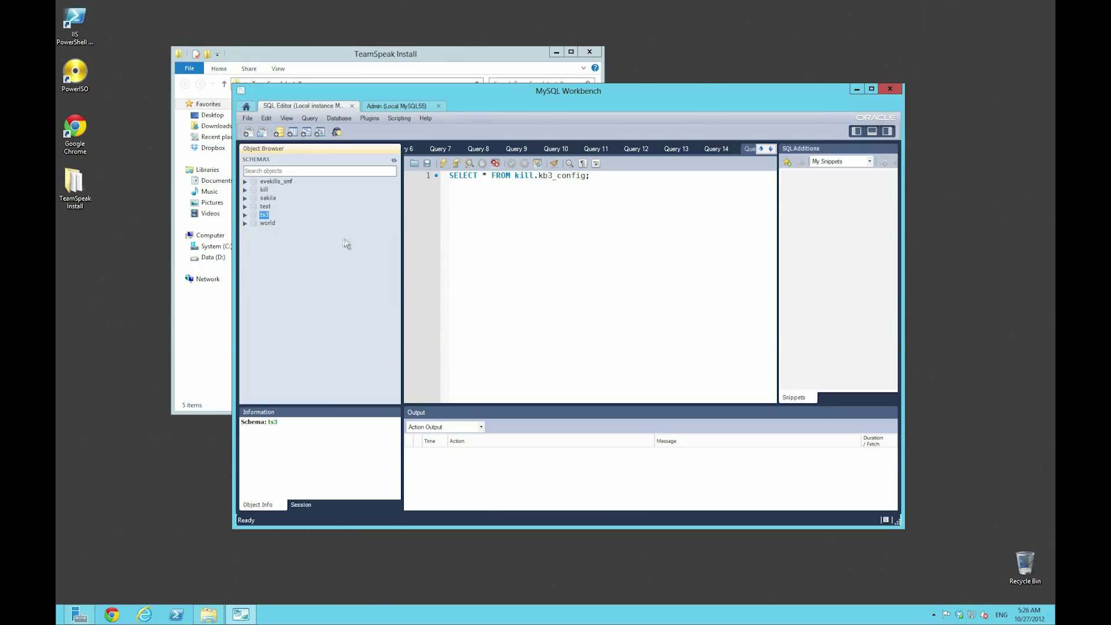
Step: Review the ts3 user's login, roles and schema privileges, then minimize Workbench
click(389, 106)
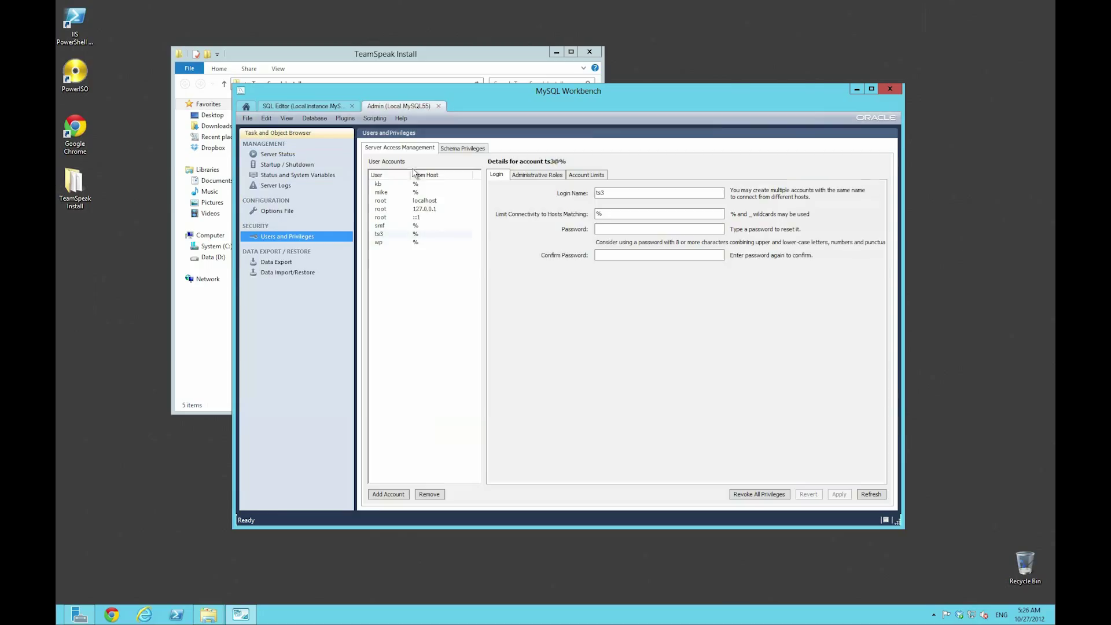
click(382, 234)
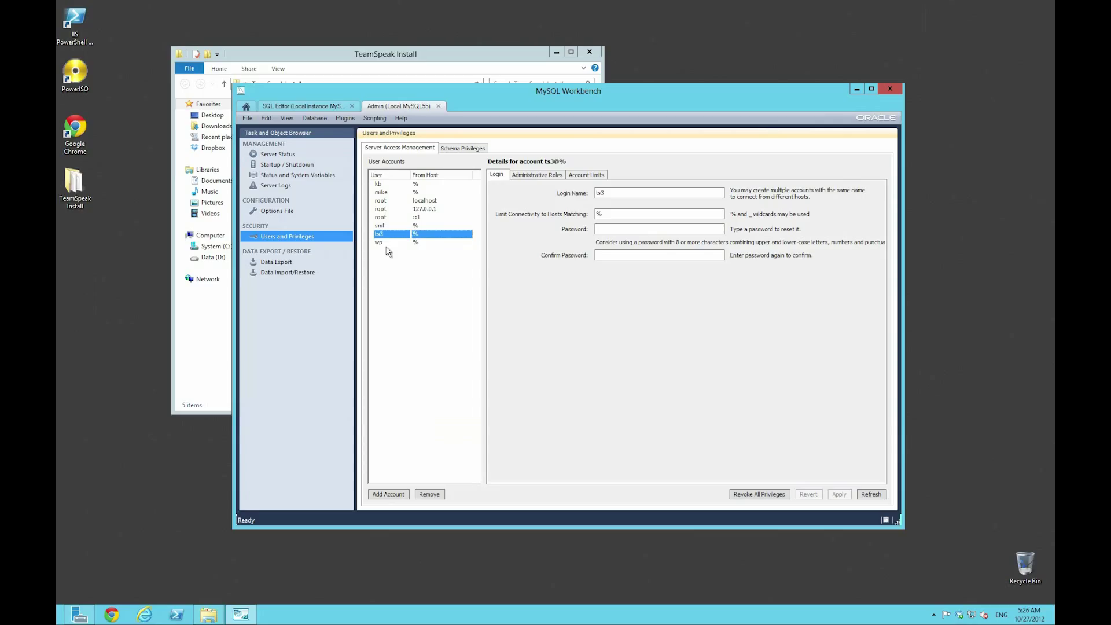
click(550, 177)
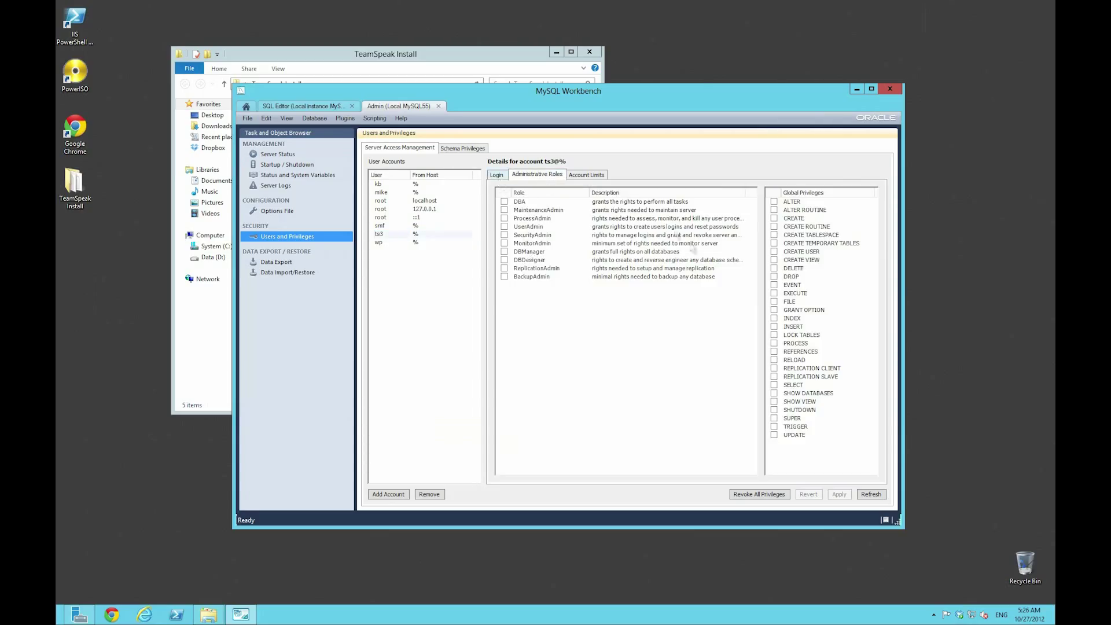
click(500, 176)
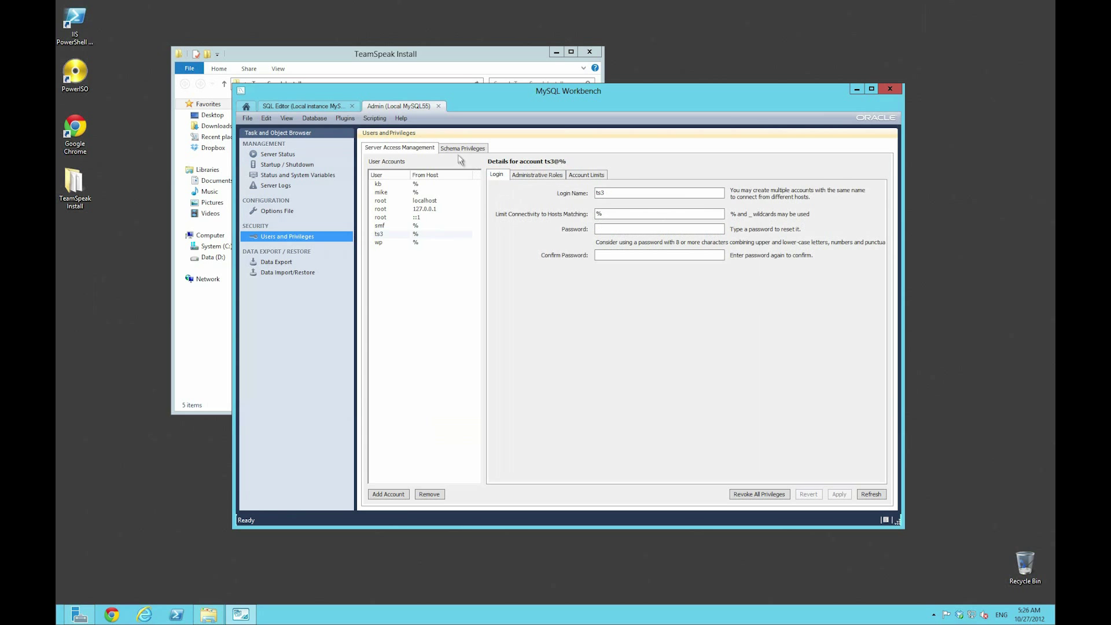
click(459, 149)
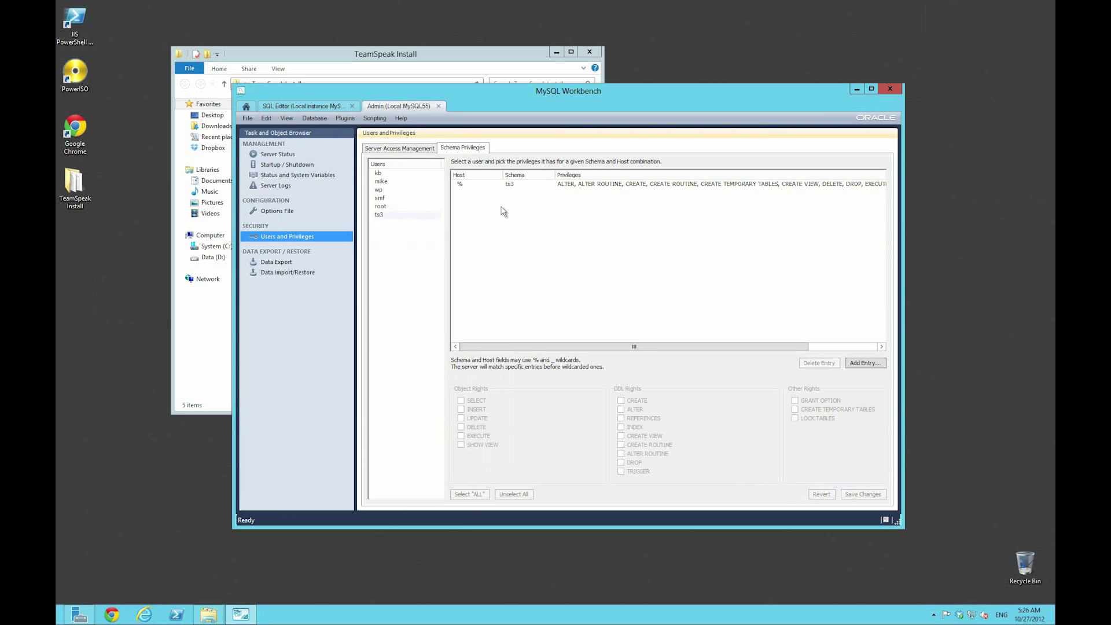
click(377, 215)
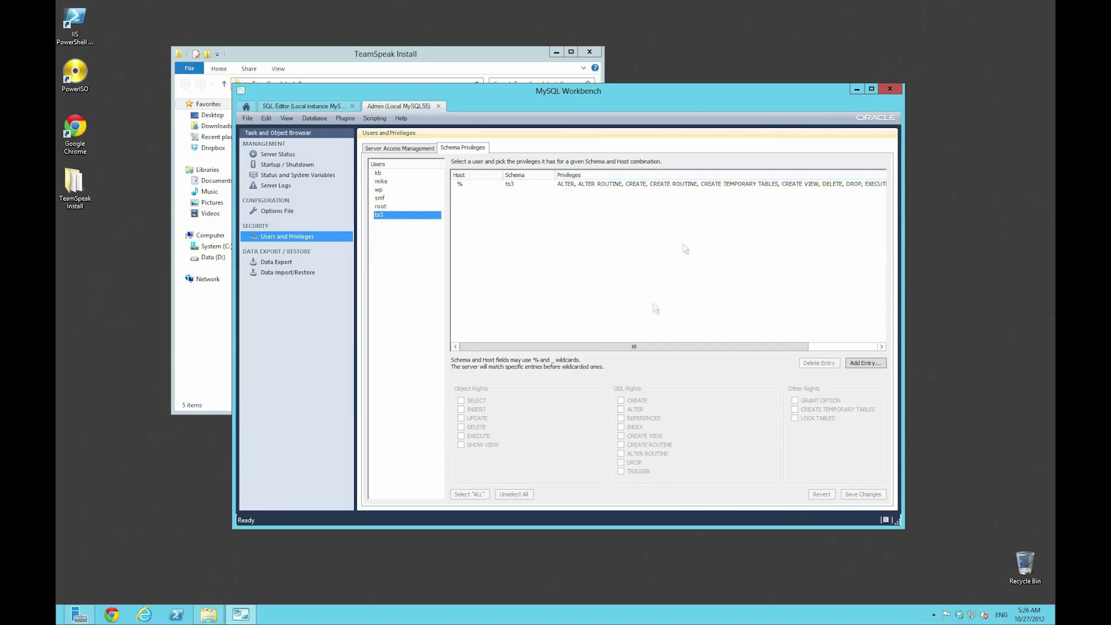
click(341, 107)
click(856, 89)
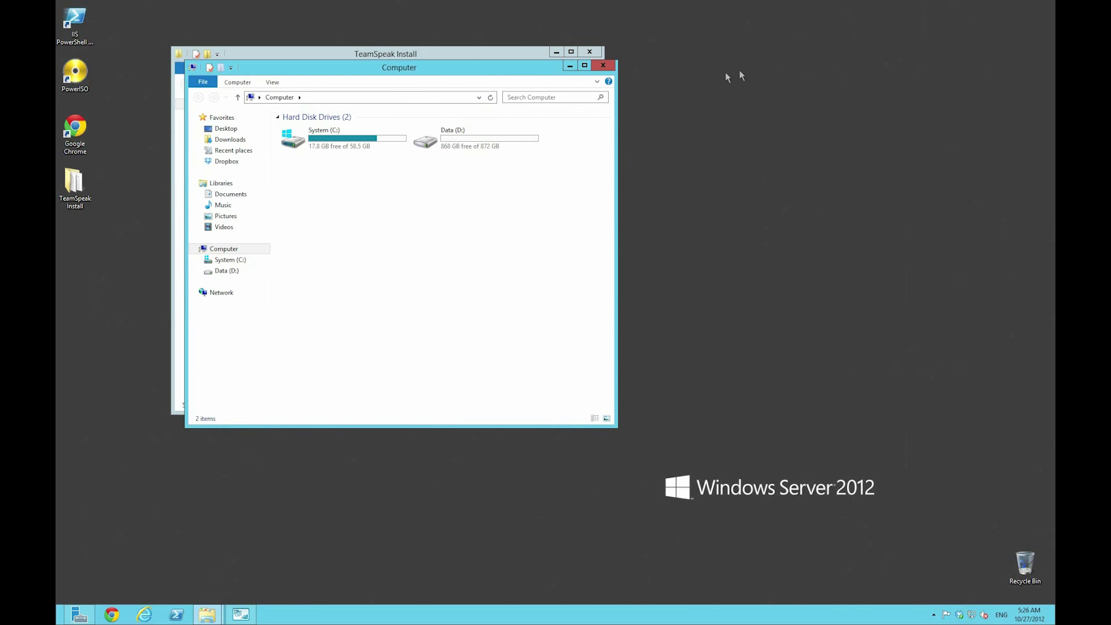
Step: Open D:\TS Server and copy all nine teamspeak3-server_win64 files into it
drag(481, 72, 851, 55)
double_click(700, 123)
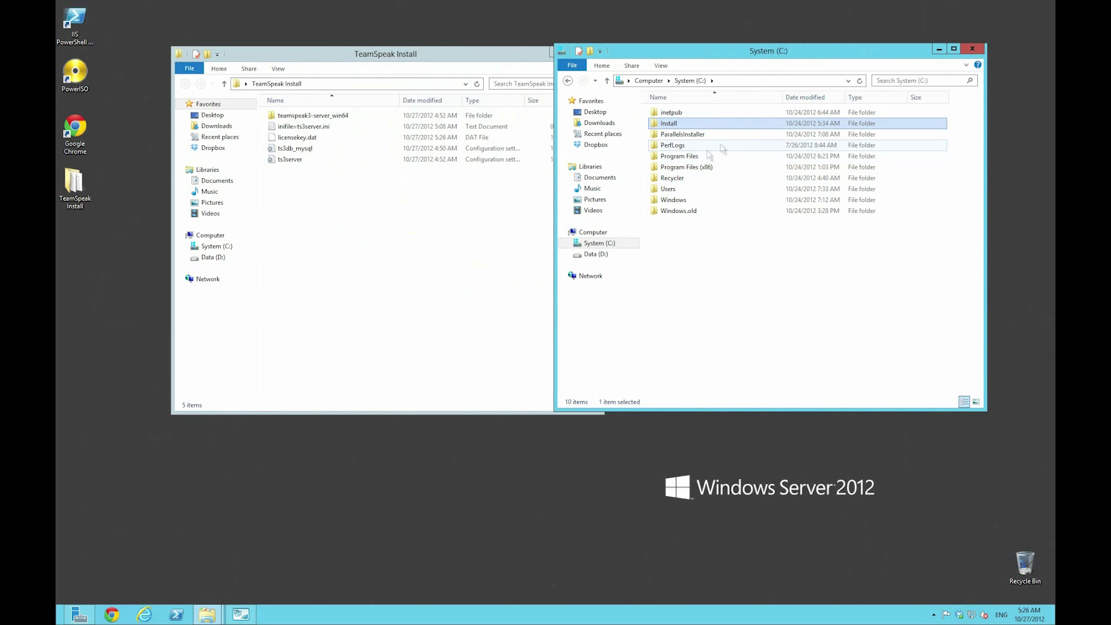
key(BackSpace)
double_click(788, 128)
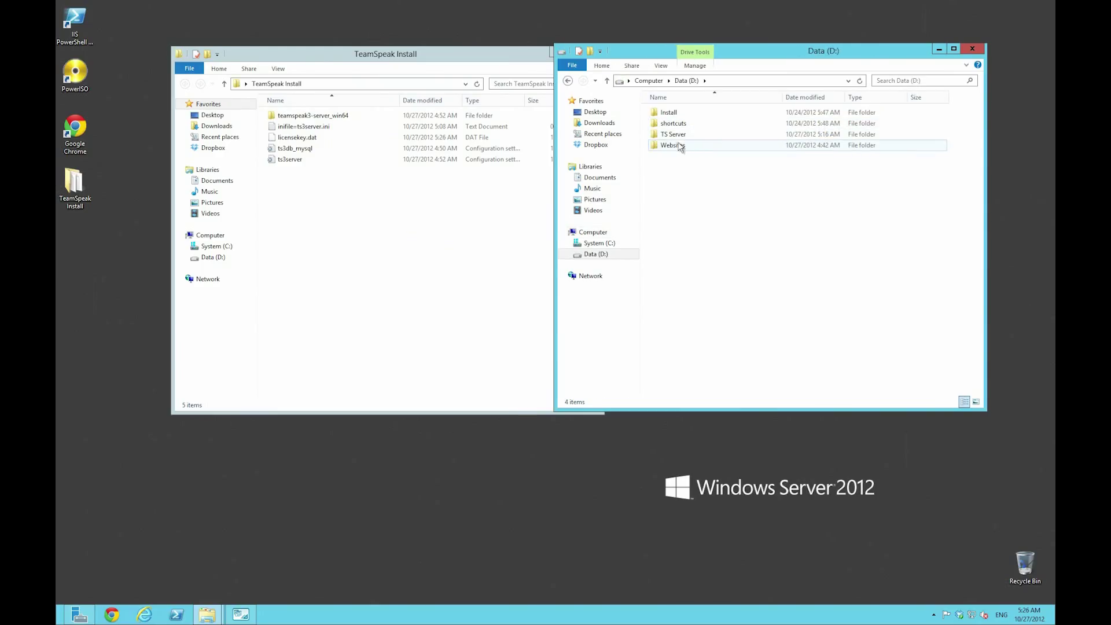
double_click(674, 137)
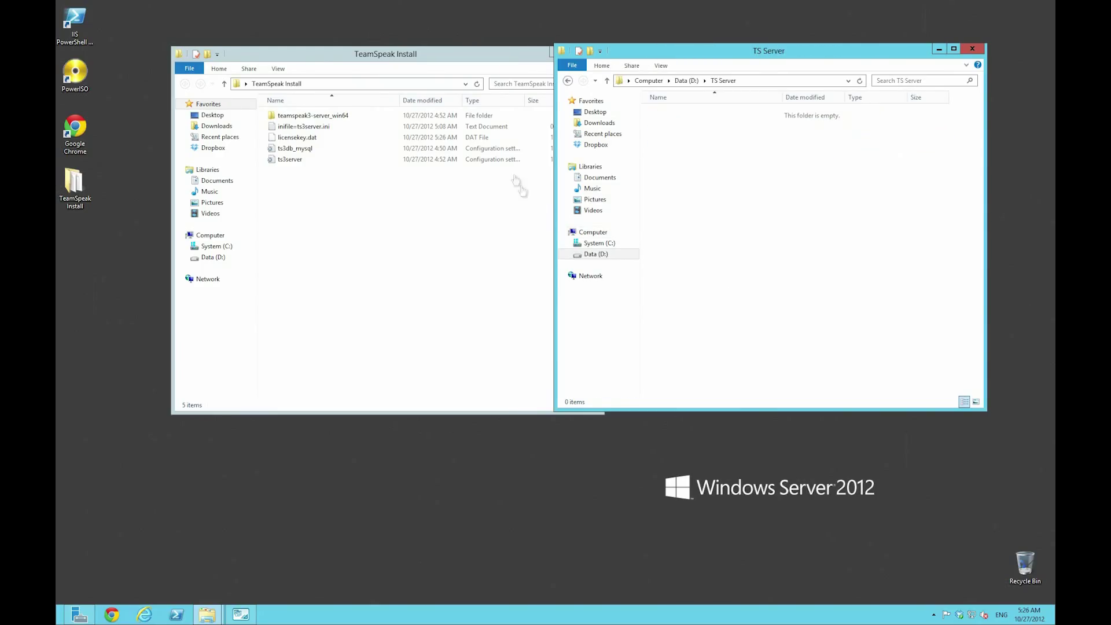
double_click(313, 115)
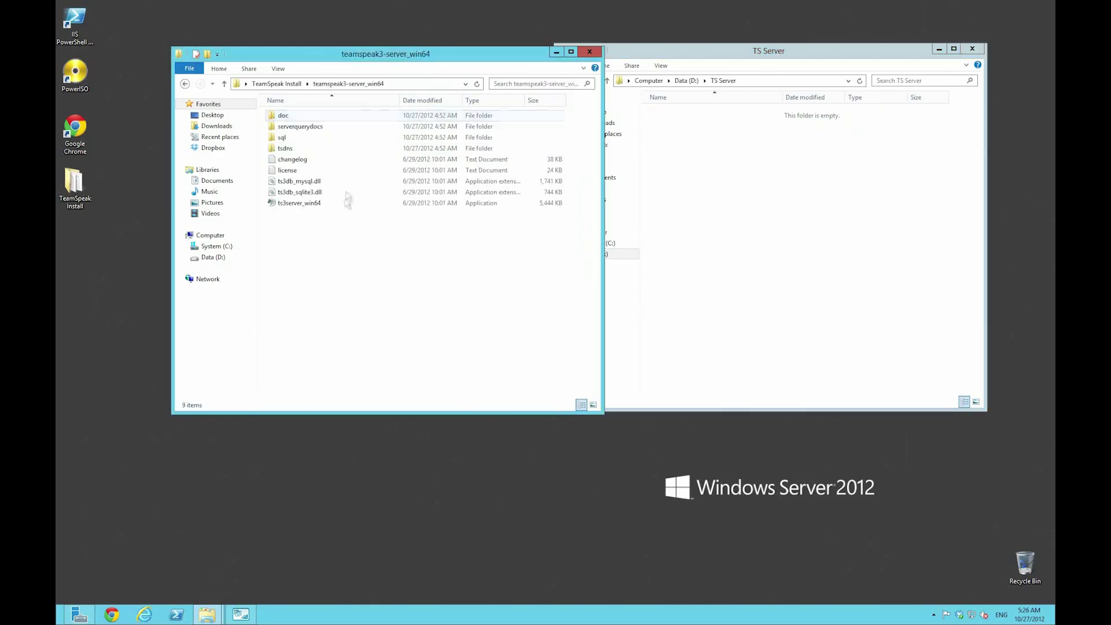
drag(332, 231, 802, 217)
click(437, 277)
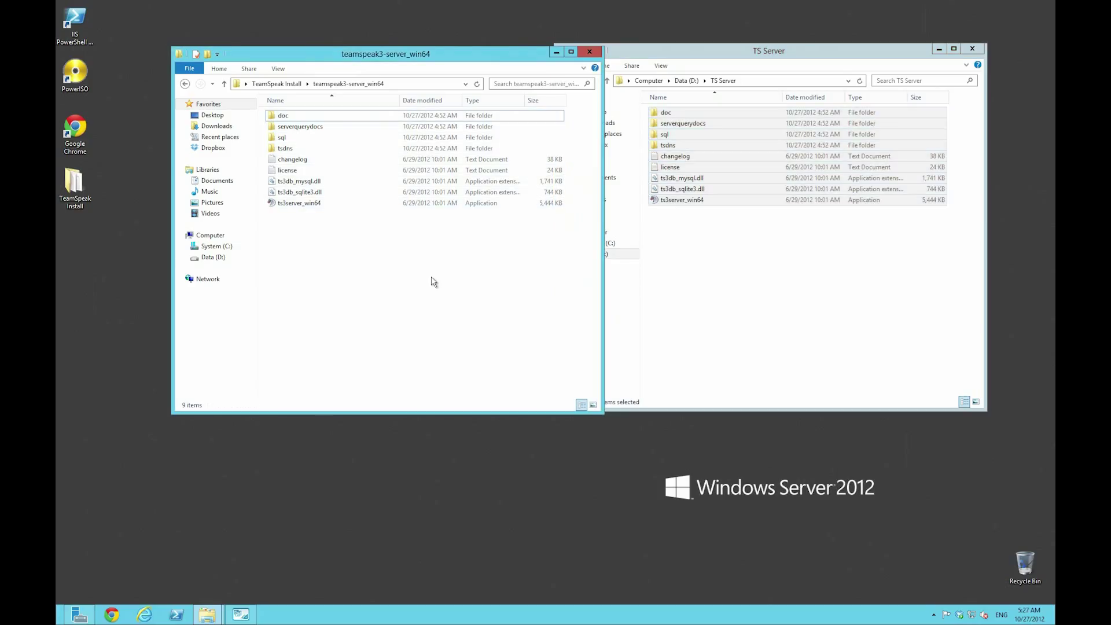
Step: Copy licensekey.dat from TeamSpeak Install into the TS Server folder
key(BackSpace)
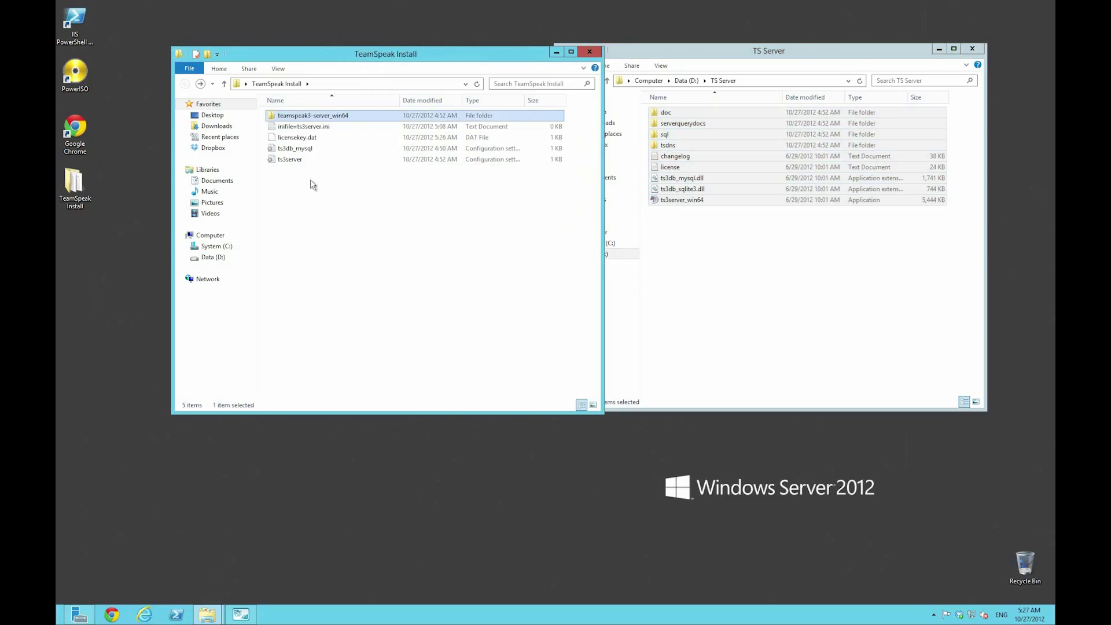
click(301, 139)
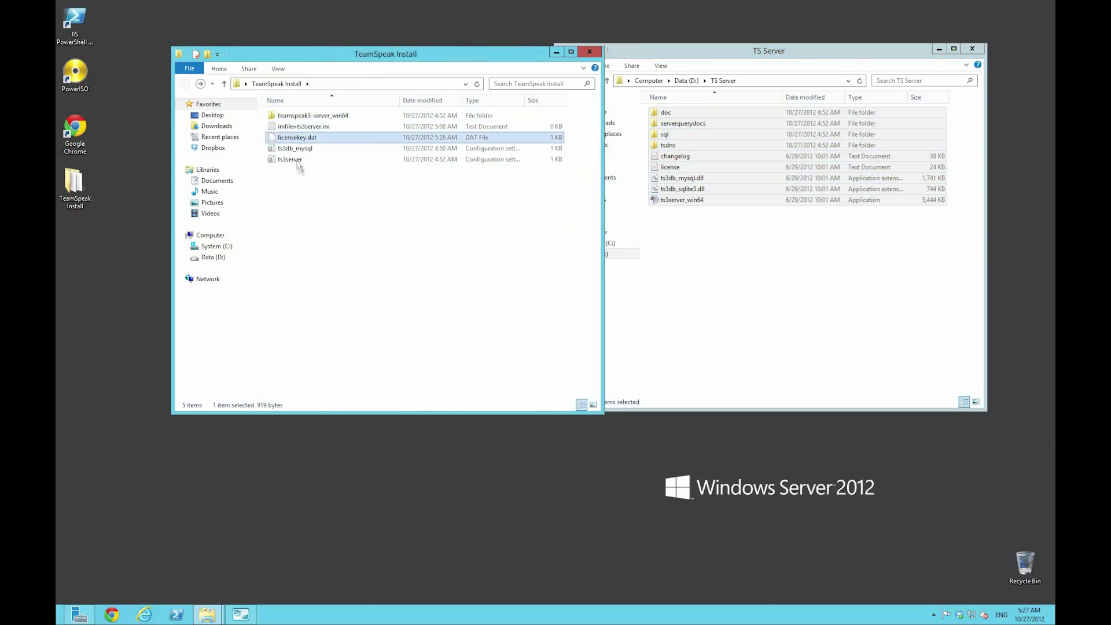
drag(282, 139, 769, 309)
click(291, 211)
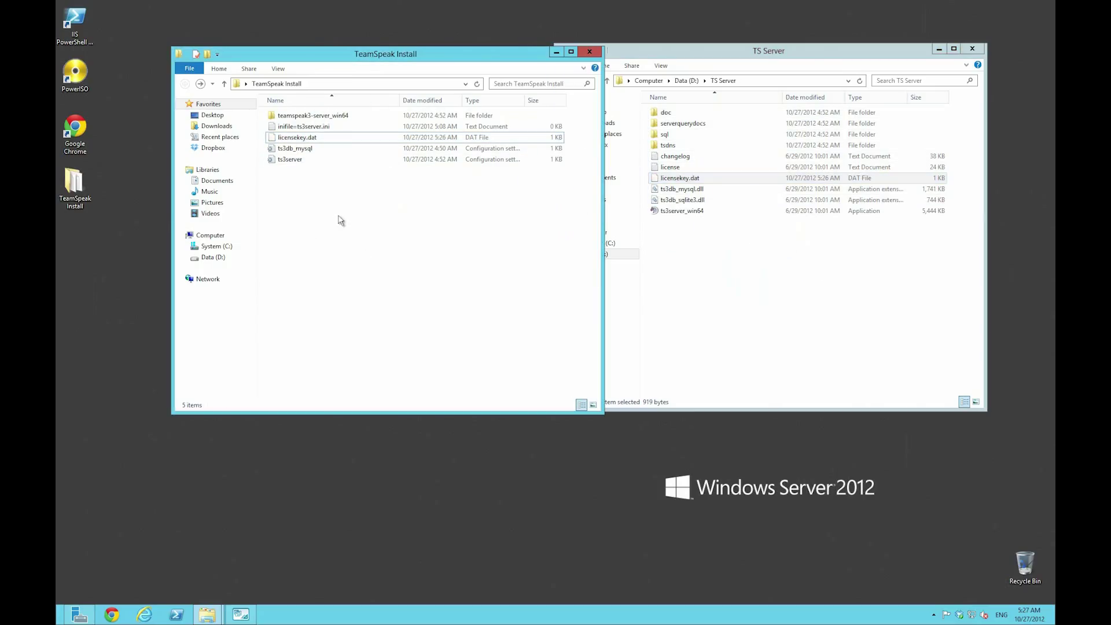
Step: Select the ts3db_mysql and ts3server configuration files in TeamSpeak Install
click(299, 127)
click(298, 149)
click(296, 160)
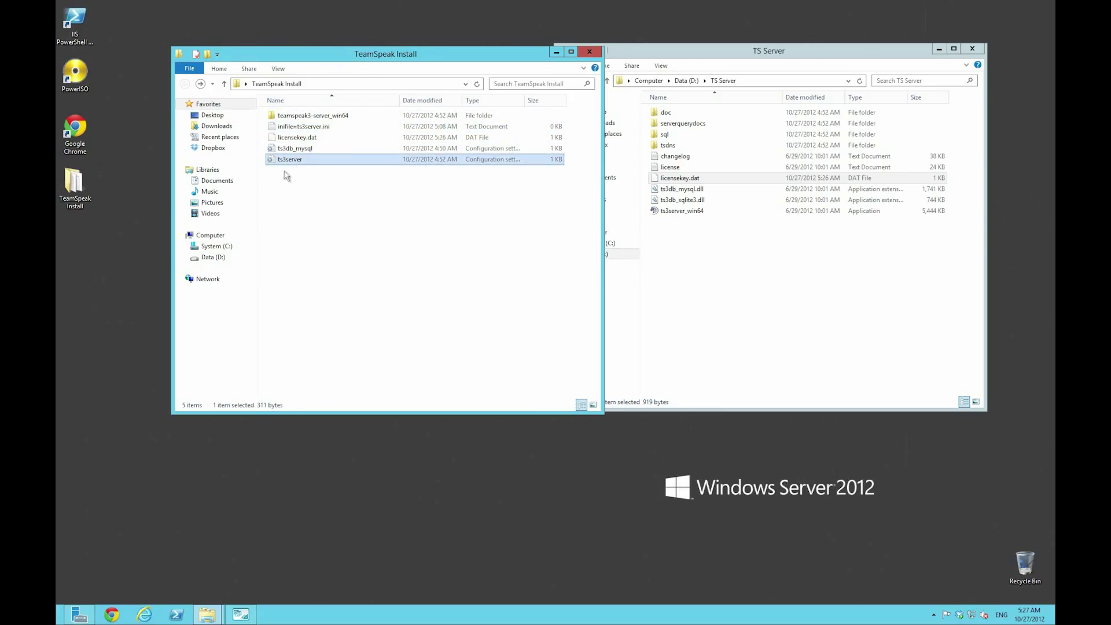
click(296, 150)
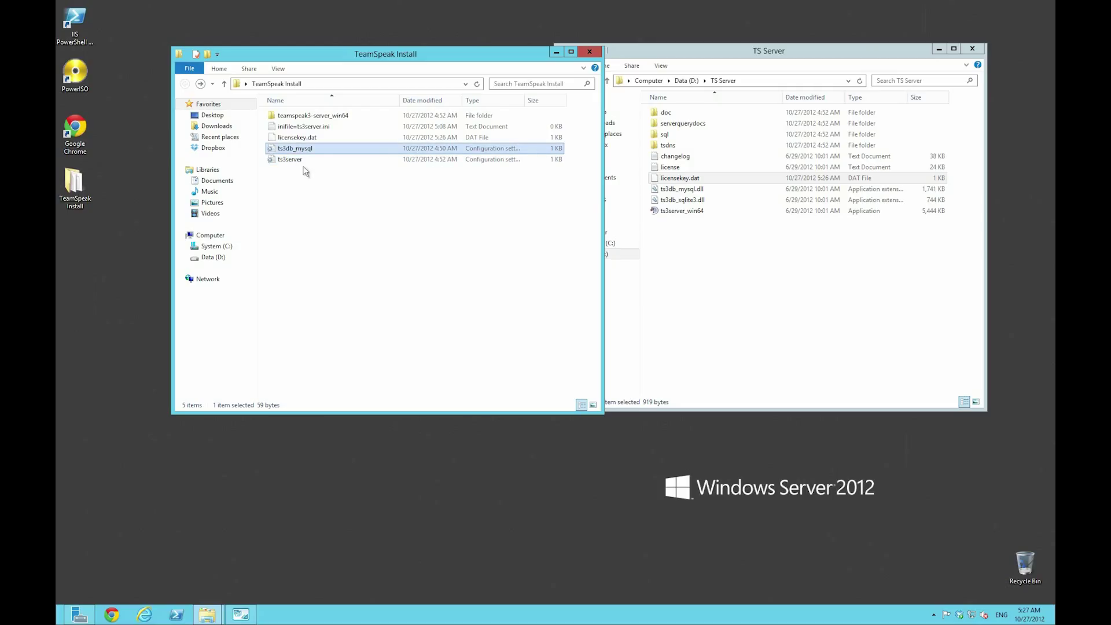
Step: Open ts3db_mysql in Notepad and enter username ts and the database account password
double_click(296, 150)
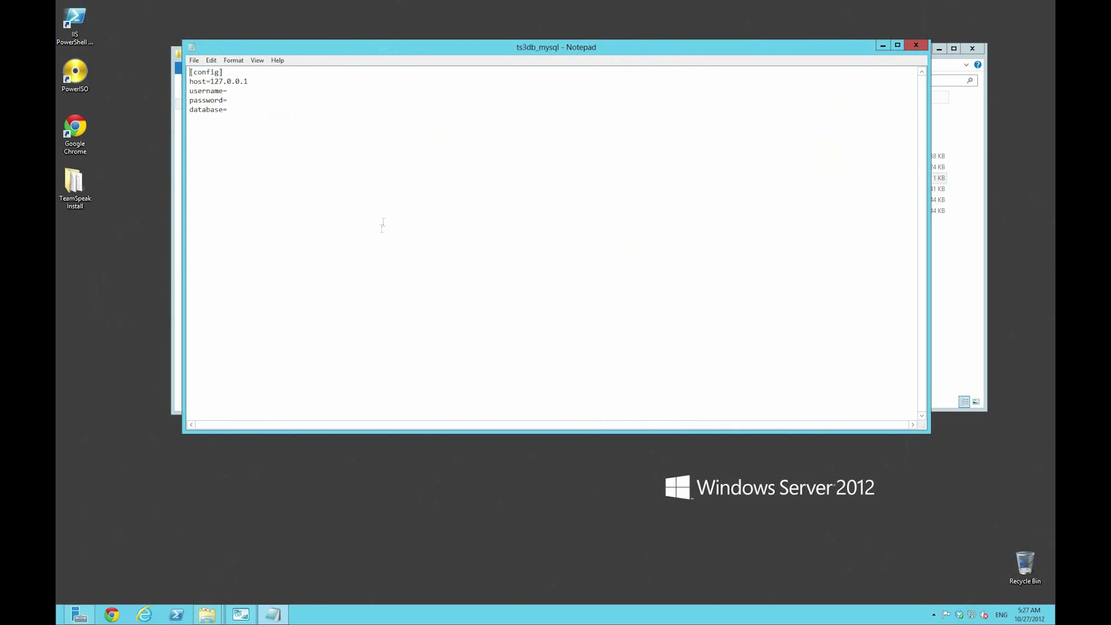
drag(344, 46, 440, 36)
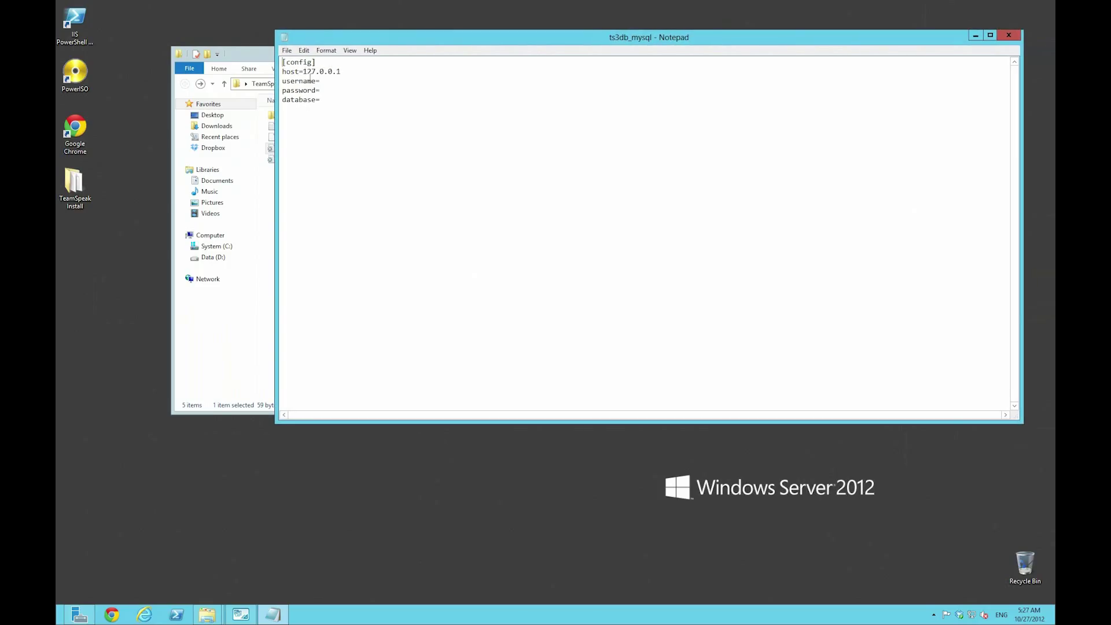
drag(339, 71, 304, 72)
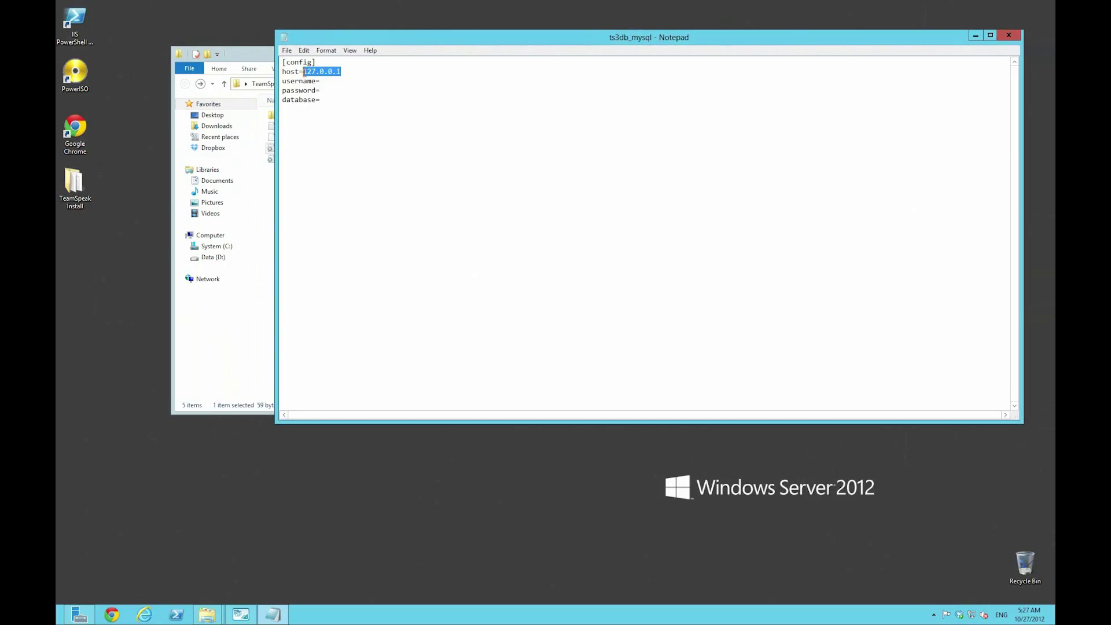
click(332, 83)
text(tse)
key(BackSpace)
text(********)
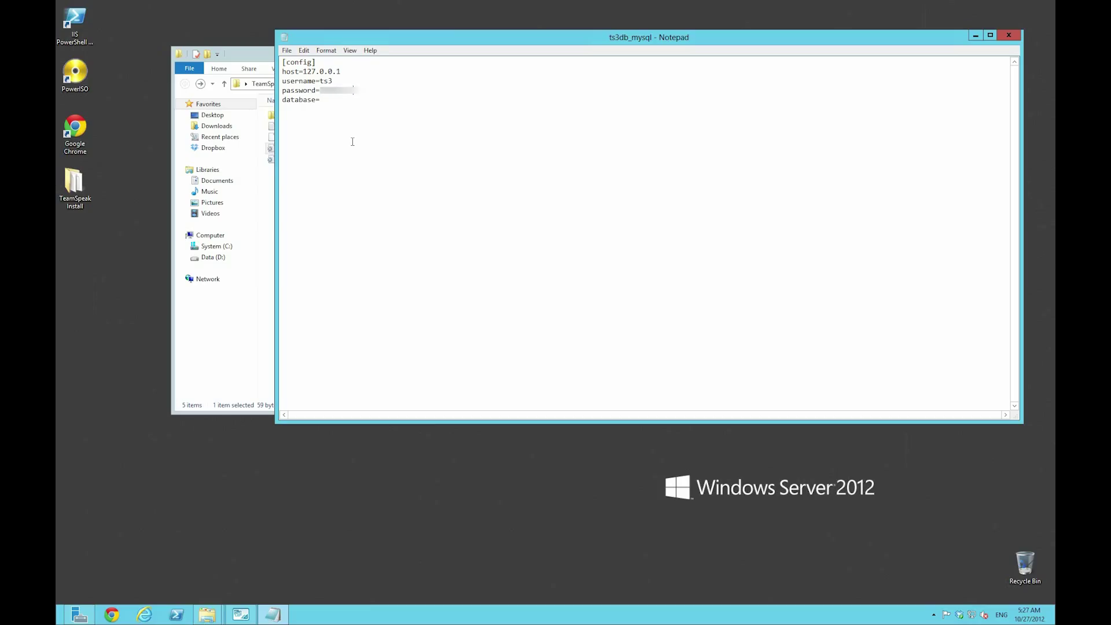
Step: Save the ts3db_mysql config and exit Notepad
key(ctrl+s)
key(alt)
key(f)
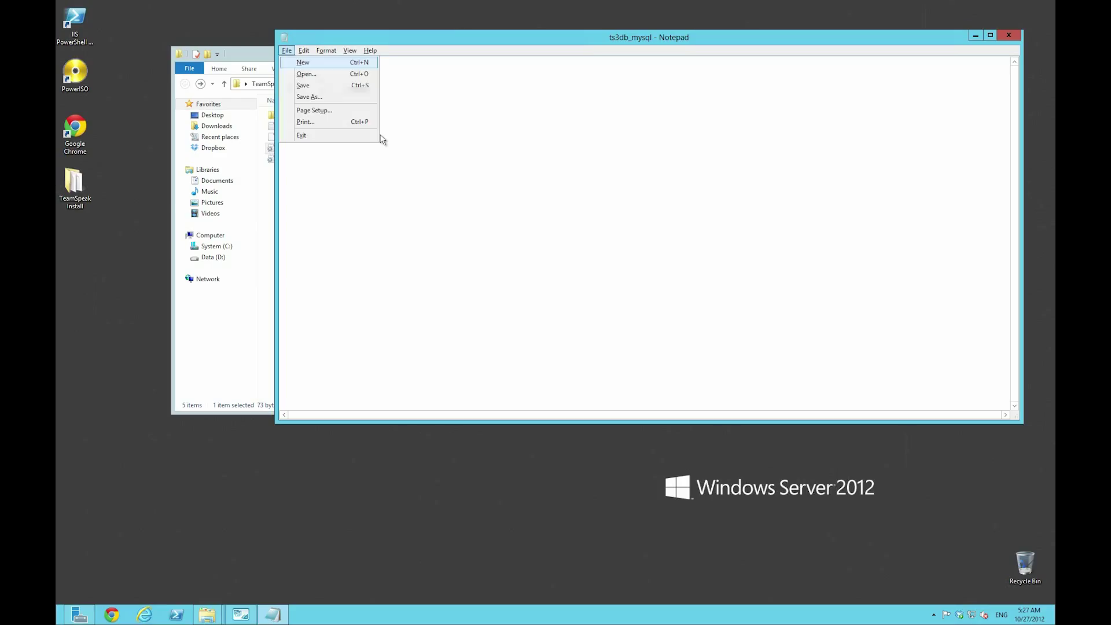
key(Up)
key(Return)
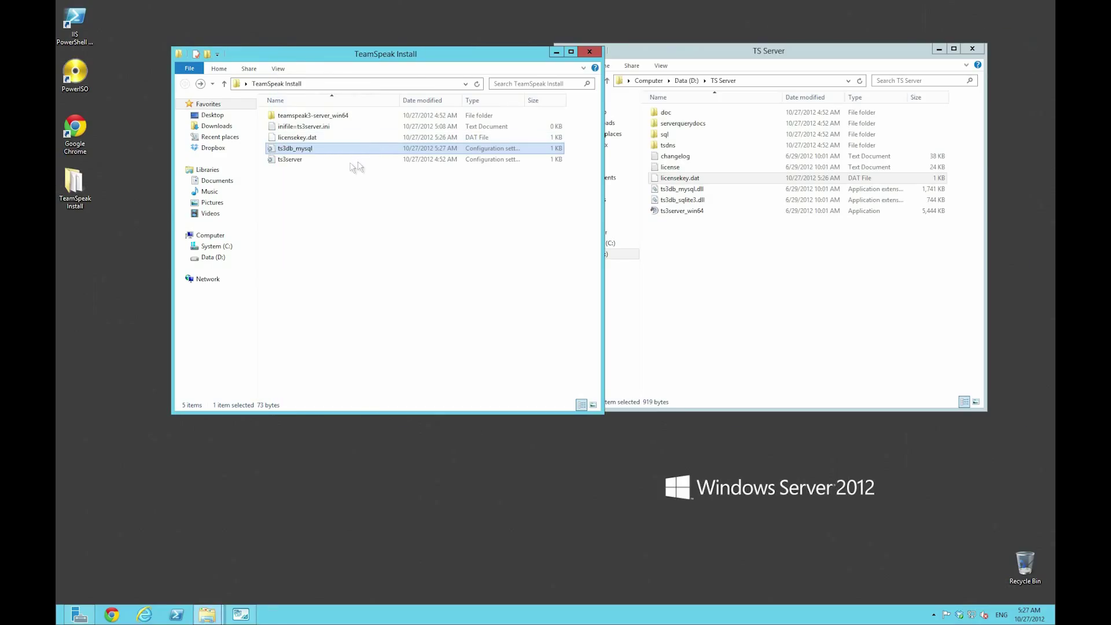
double_click(289, 161)
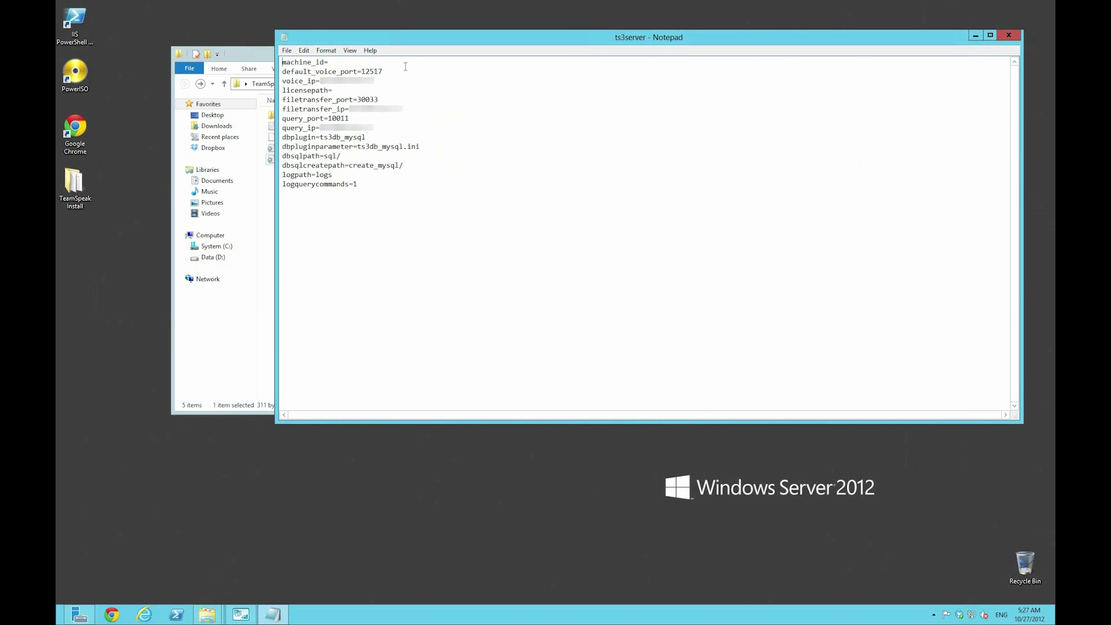
double_click(375, 71)
click(398, 71)
drag(391, 71, 319, 81)
double_click(373, 100)
drag(379, 99, 363, 99)
double_click(324, 118)
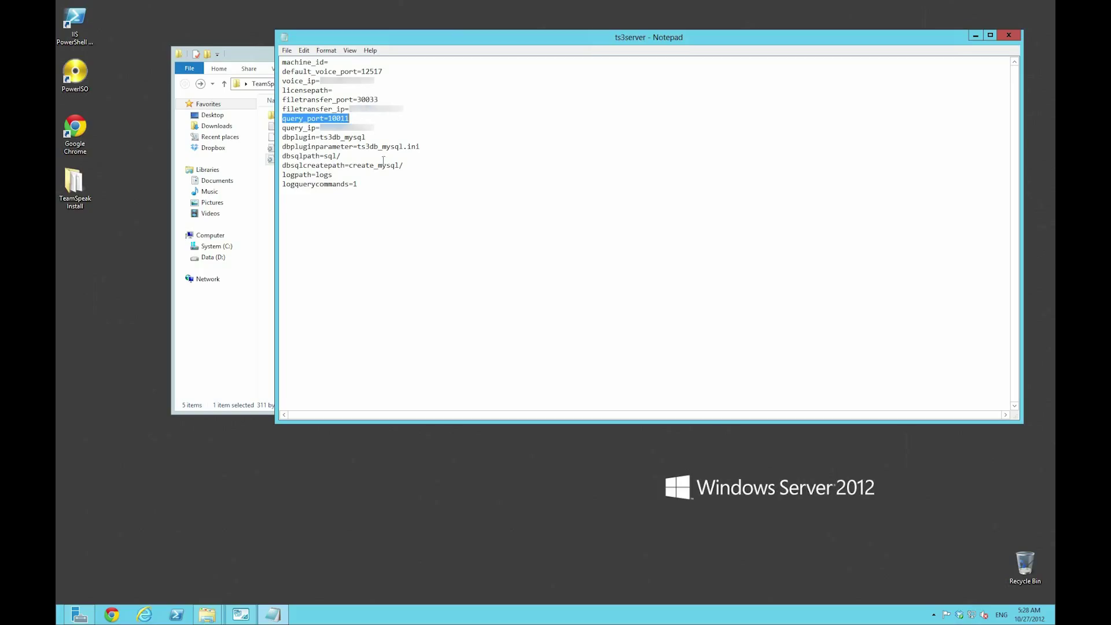
click(375, 124)
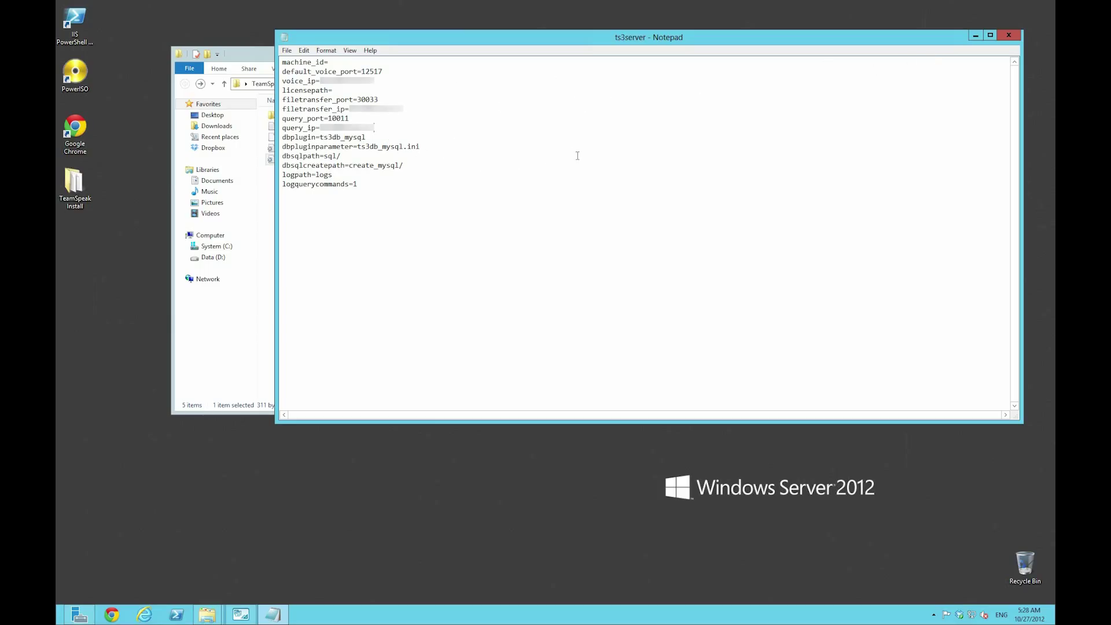
drag(376, 81, 320, 82)
Step: Close the ts3server config and copy ts3db_mysql and ts3server into TS Server
click(1007, 36)
click(347, 198)
drag(347, 199, 724, 298)
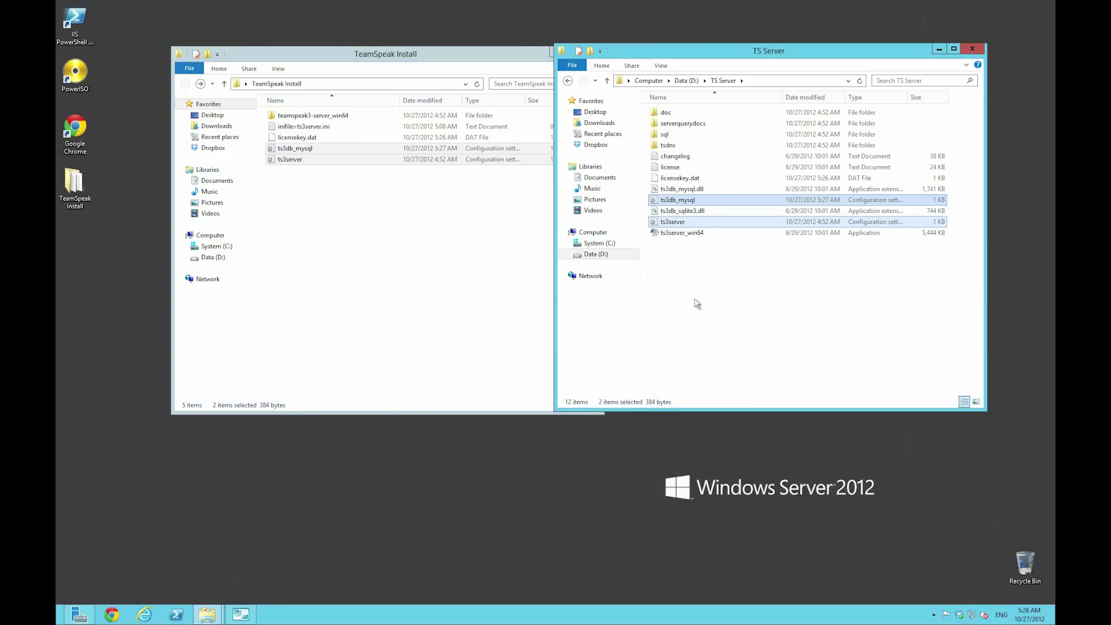
click(700, 302)
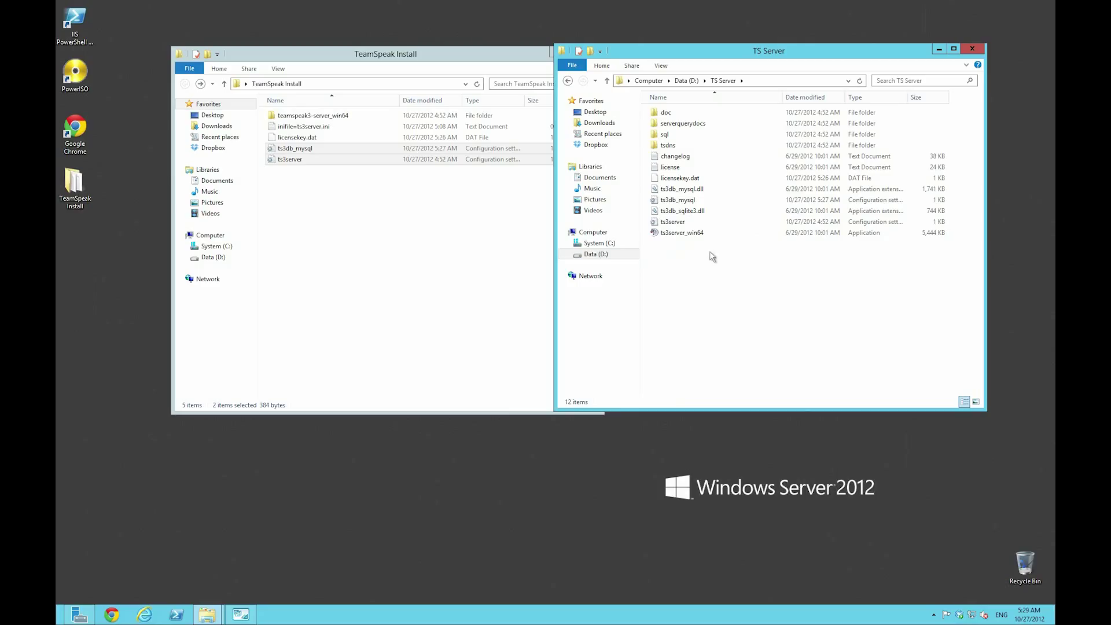
Step: Paste a shortcut to ts3server_win64 in TS Server and name it 'TS Server'
right_click(678, 232)
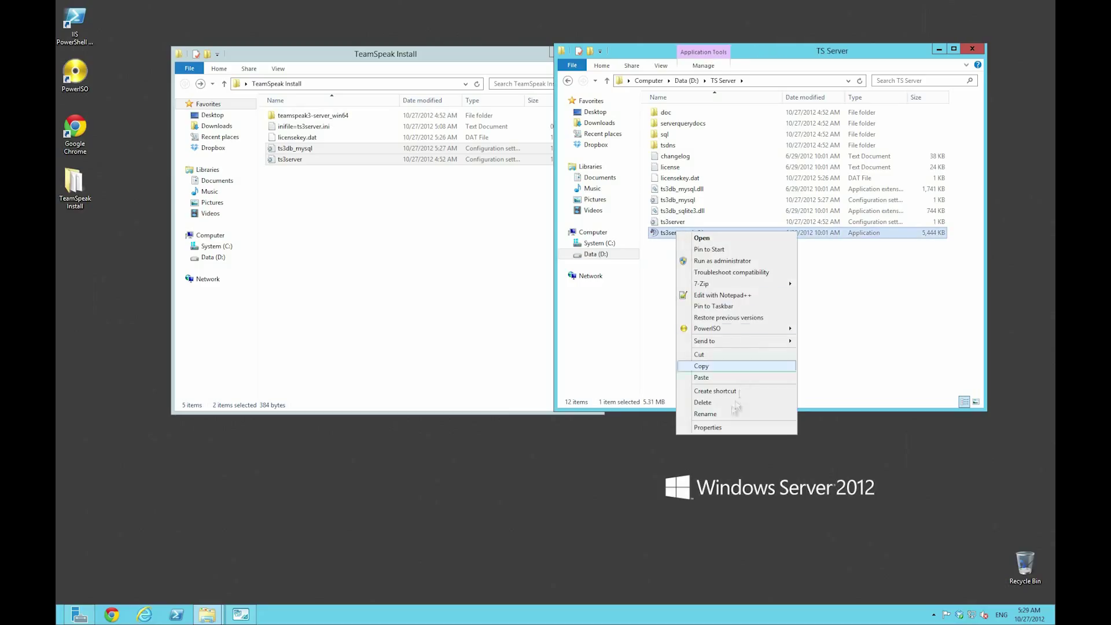
click(714, 369)
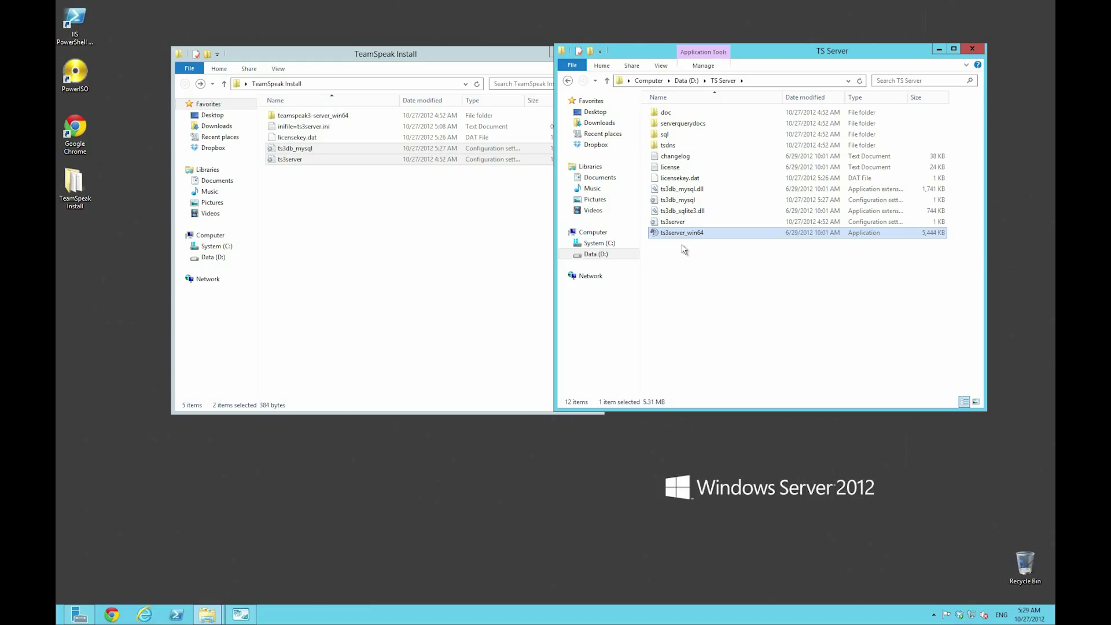
right_click(682, 246)
click(743, 325)
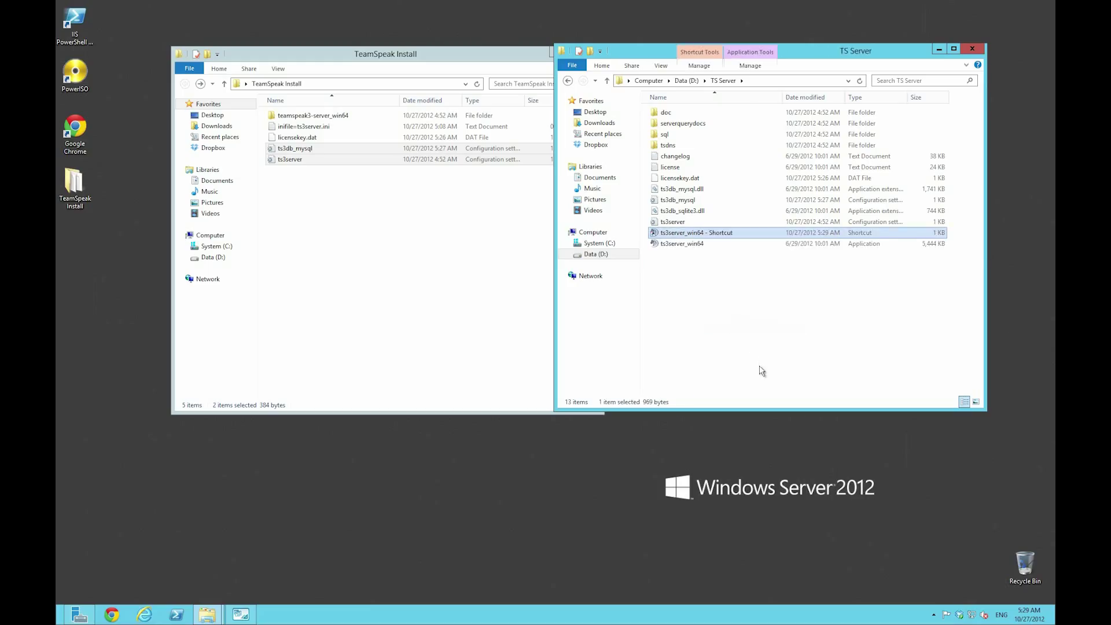
click(697, 232)
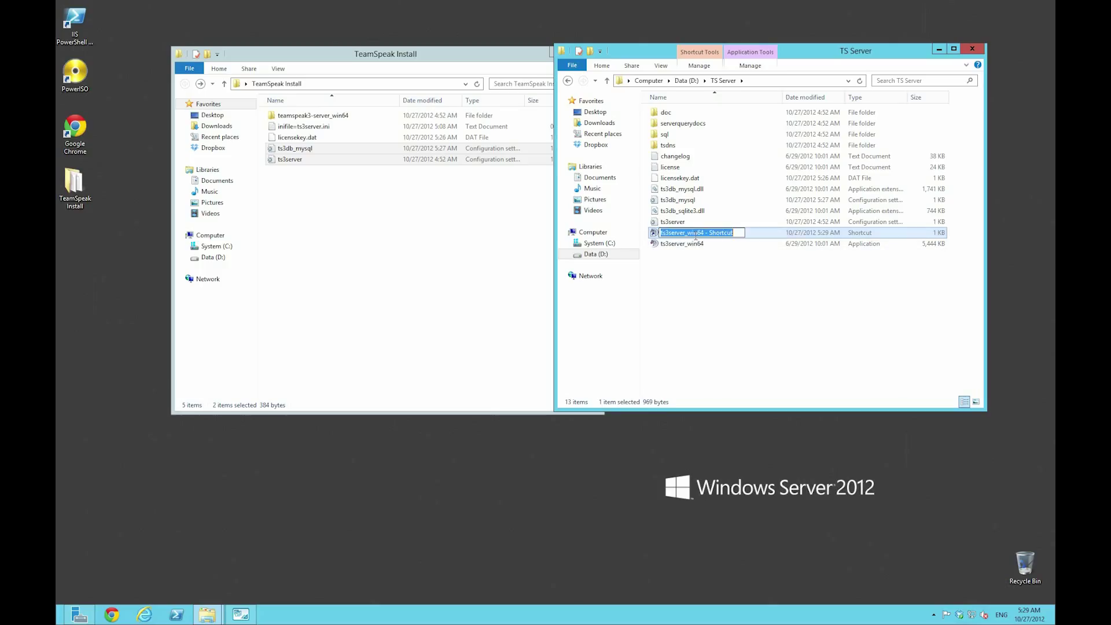
text(TS S)
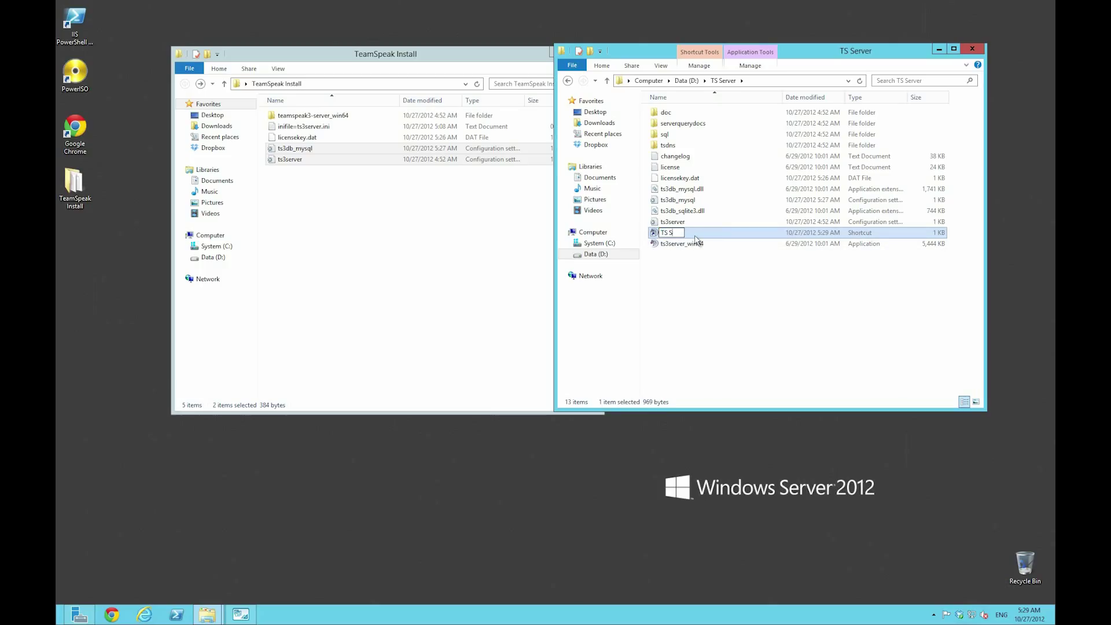
text(erver)
key(Return)
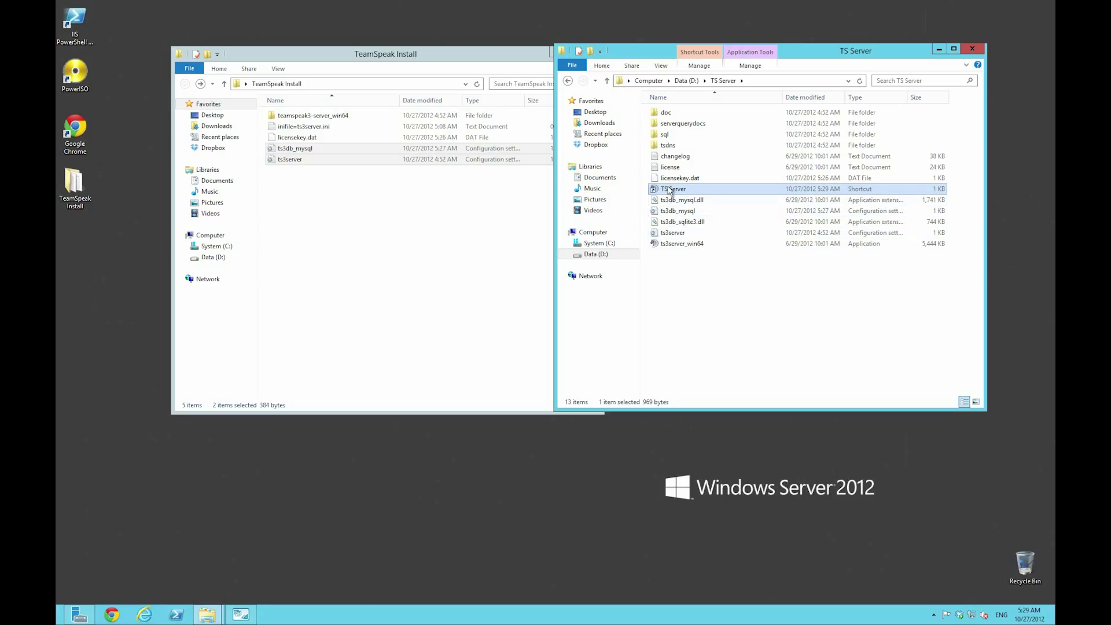
Step: Open the TS Server shortcut's properties and copy the text inifile=ts3server.ini from the file's name
right_click(668, 188)
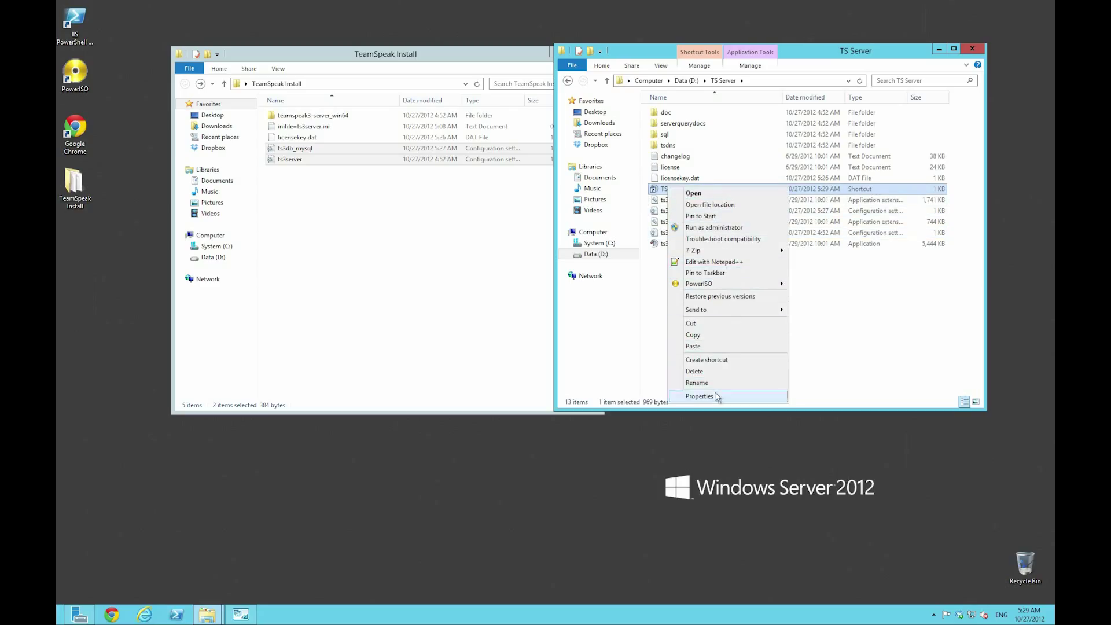
click(700, 397)
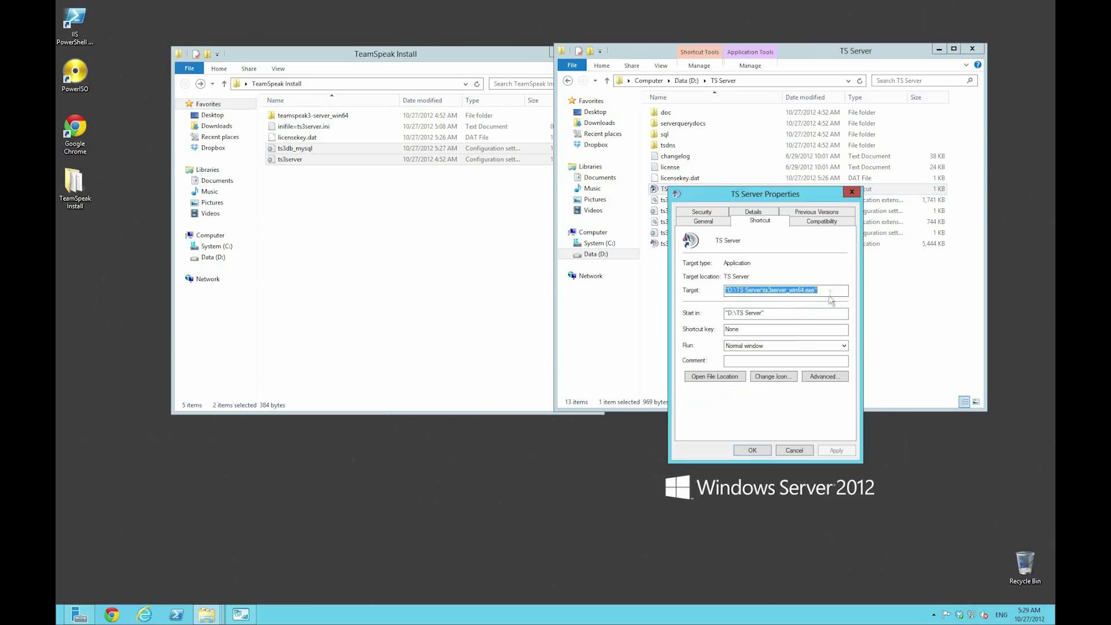
click(836, 289)
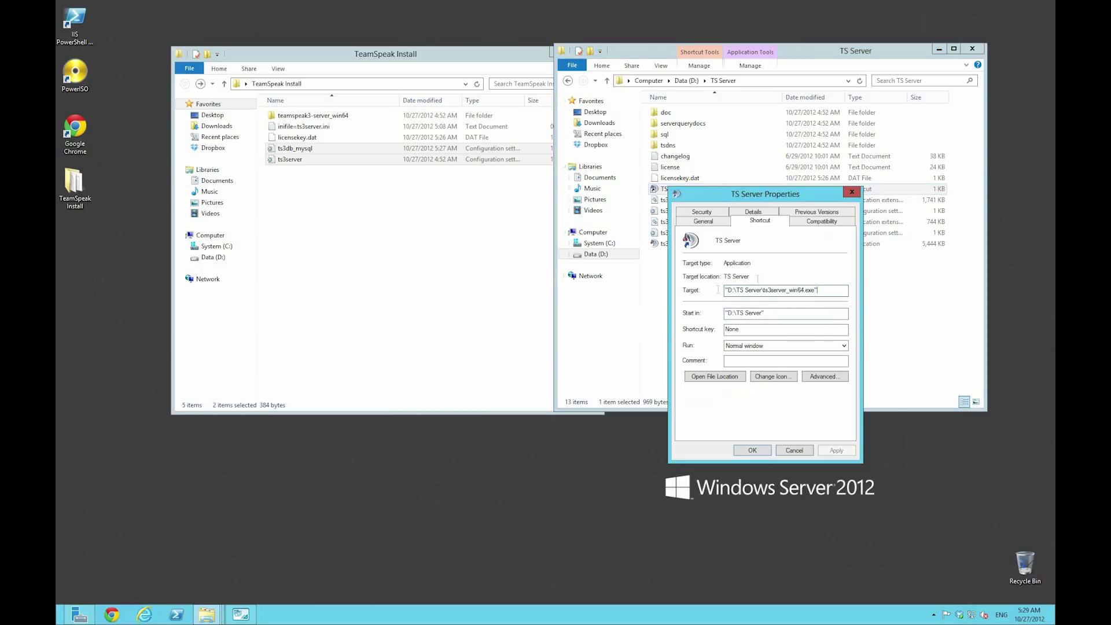
click(290, 130)
key(F2)
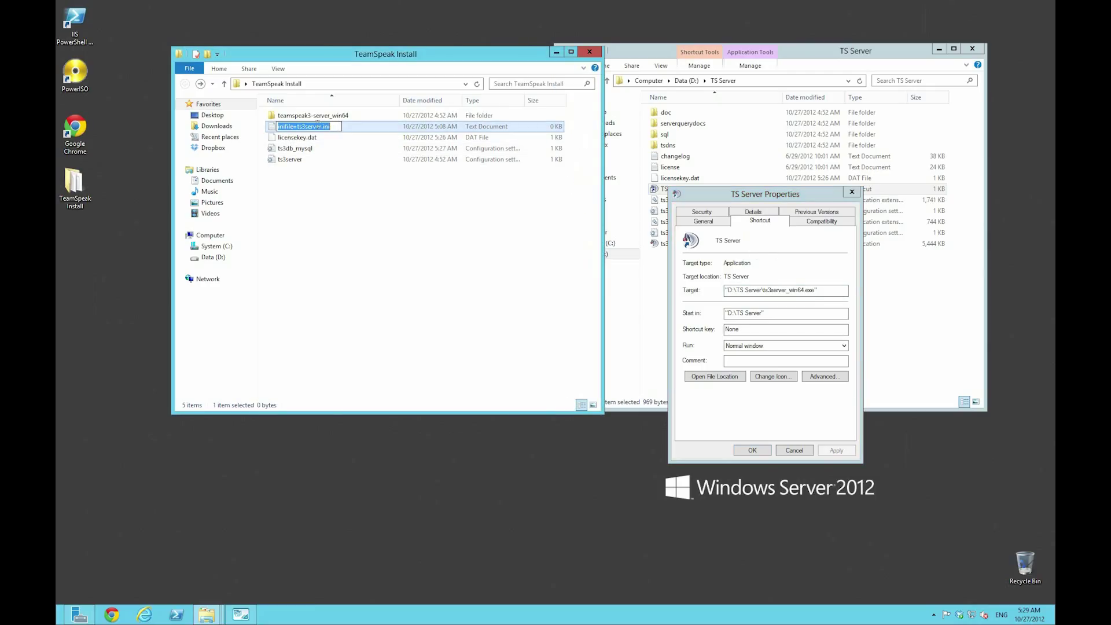
right_click(317, 127)
click(350, 157)
Step: Append inifile=ts3server.ini after ts3server_win64.exe in the shortcut Target and apply the change
click(824, 289)
key(ctrl+v)
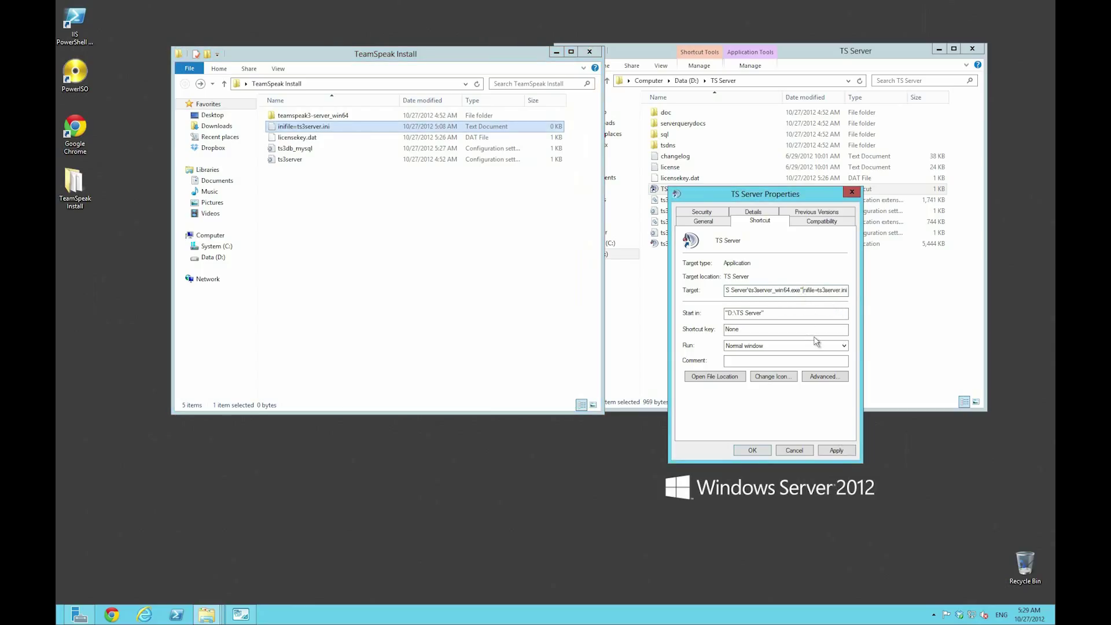
click(837, 450)
click(752, 450)
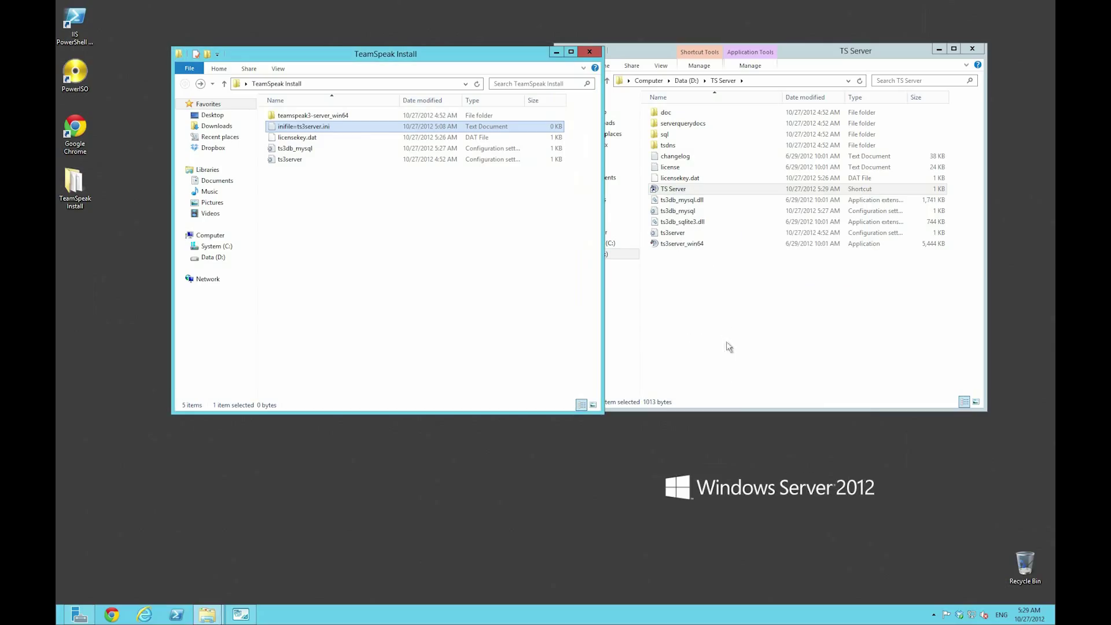
click(672, 234)
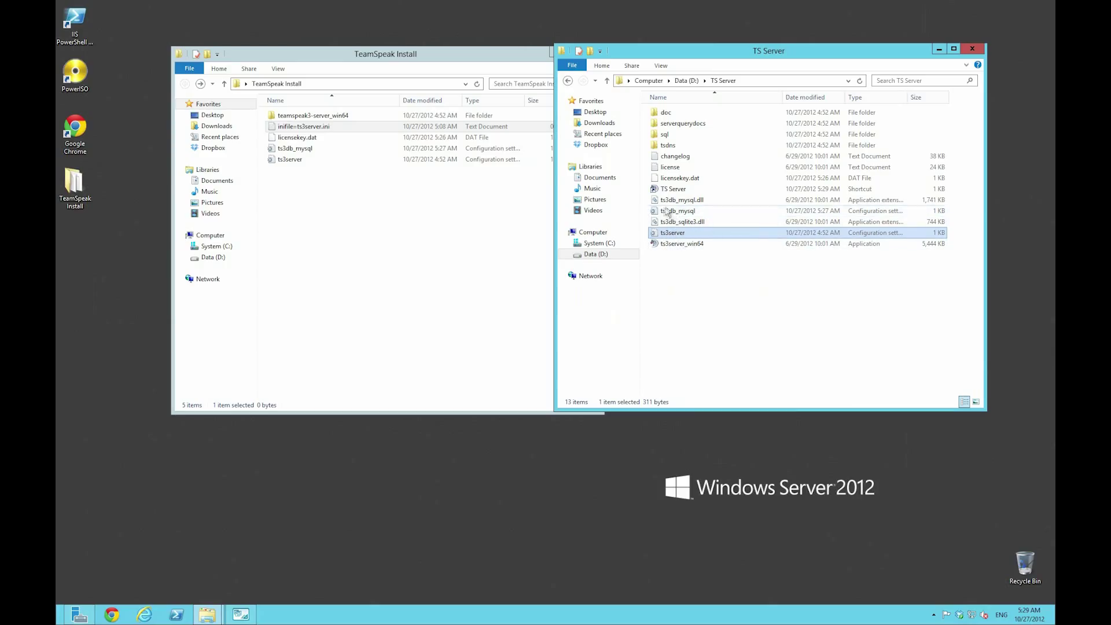
click(729, 315)
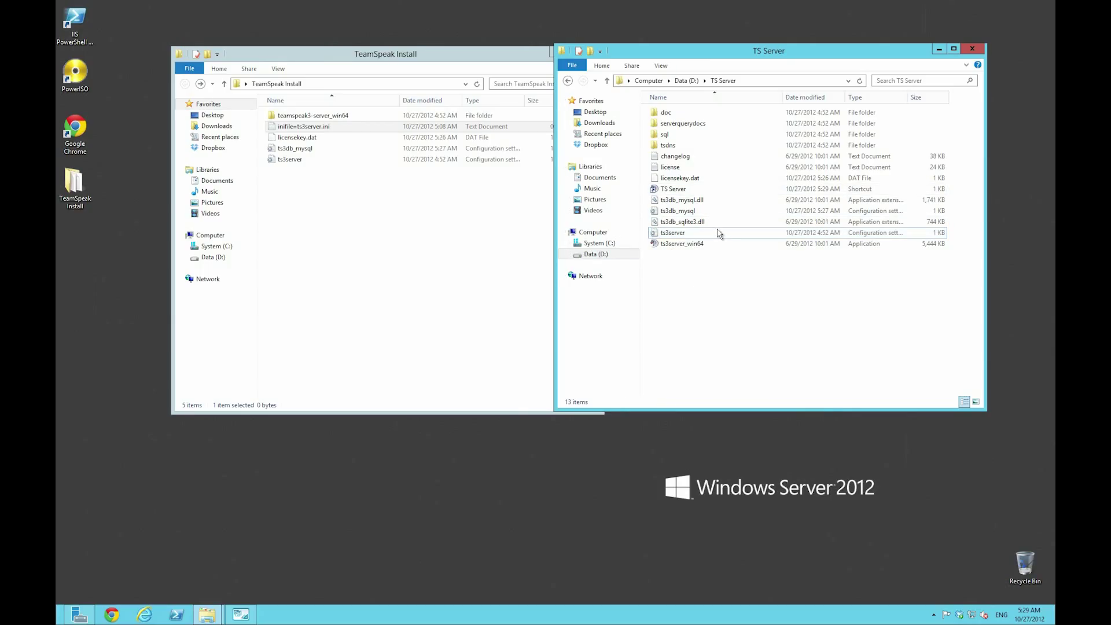
Step: Copy the TS Server shortcut from D:\TS Server and paste it onto the Windows desktop
right_click(673, 189)
click(699, 336)
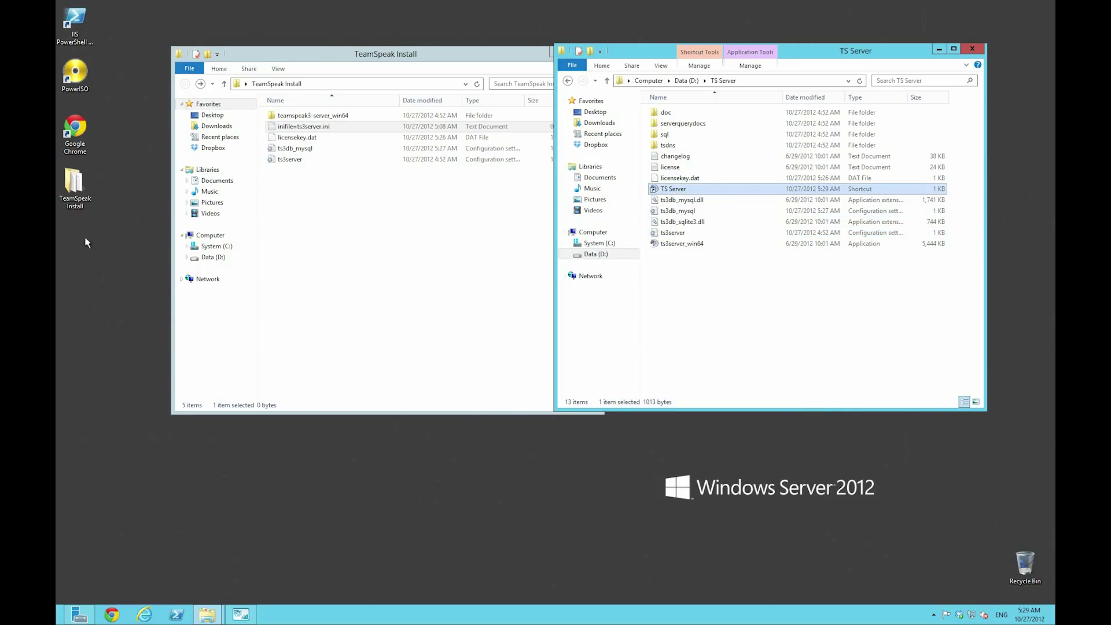
right_click(84, 237)
click(110, 281)
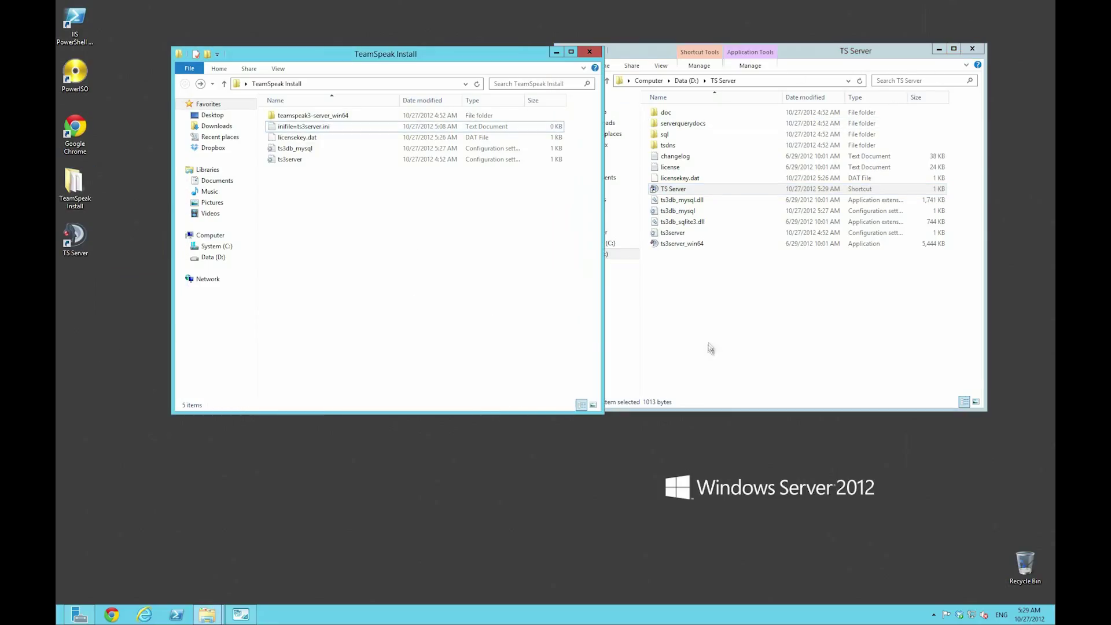
click(431, 311)
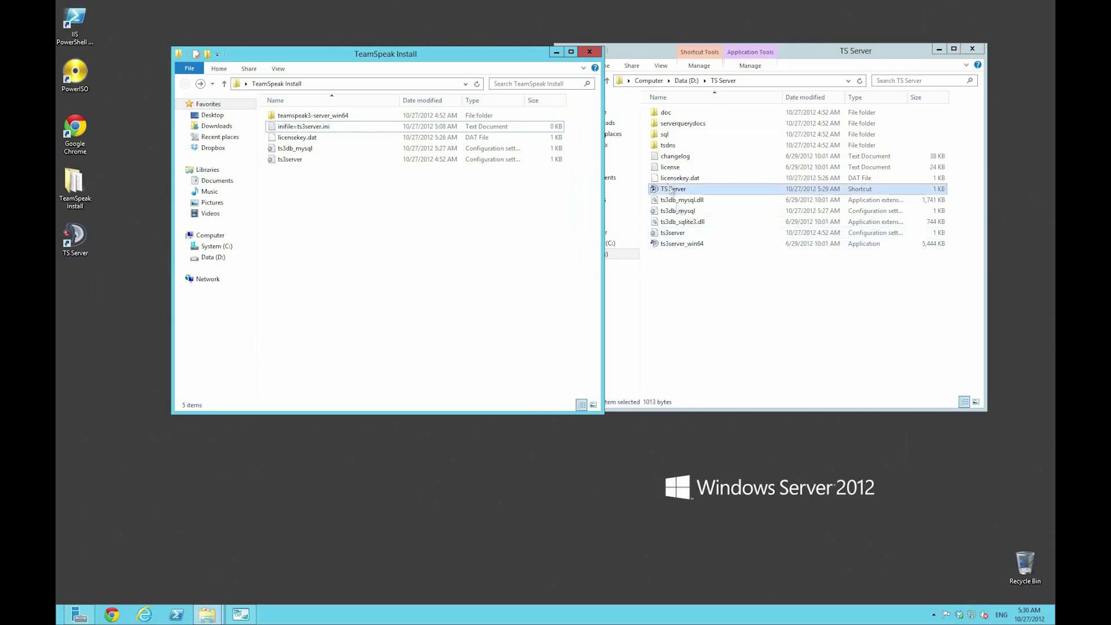
click(693, 249)
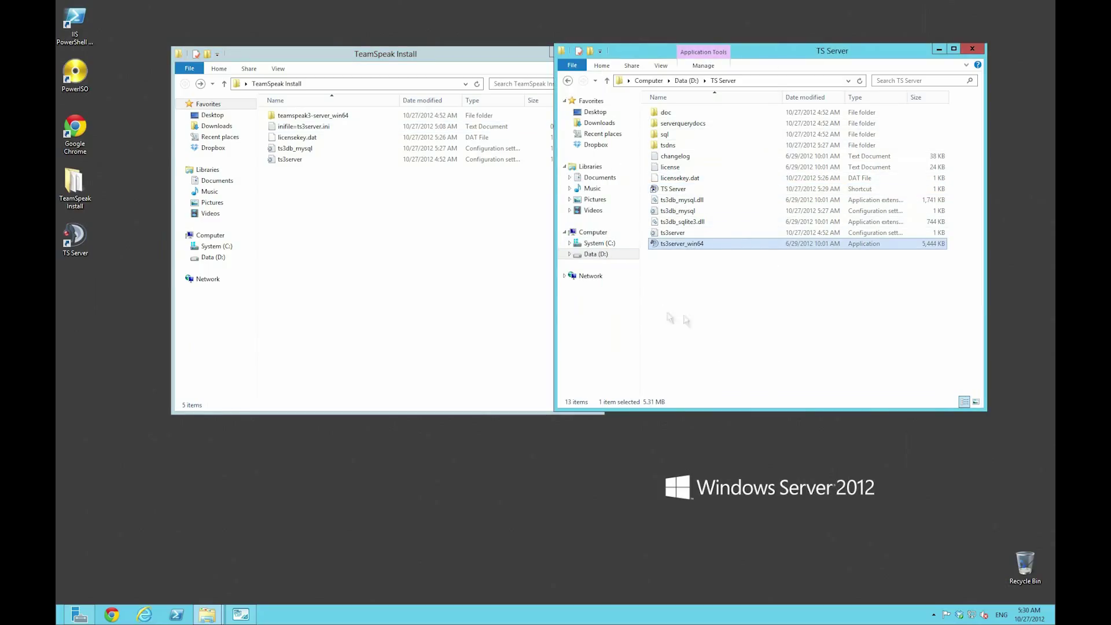
click(76, 240)
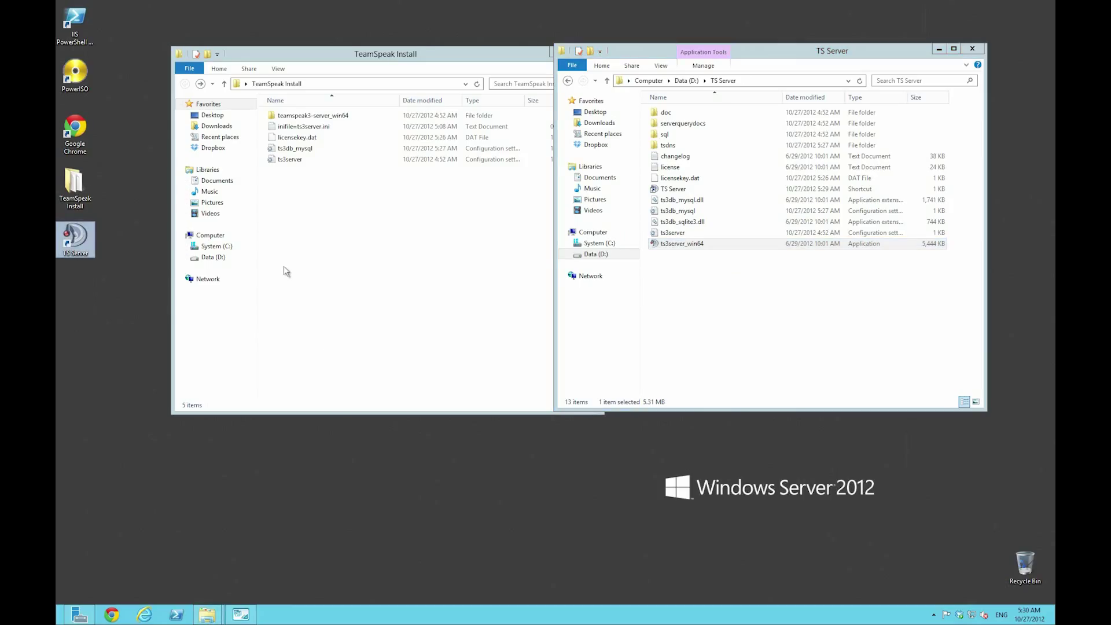
Step: Launch the TeamSpeak server from the desktop shortcut and add a new text document to TS Server
double_click(80, 236)
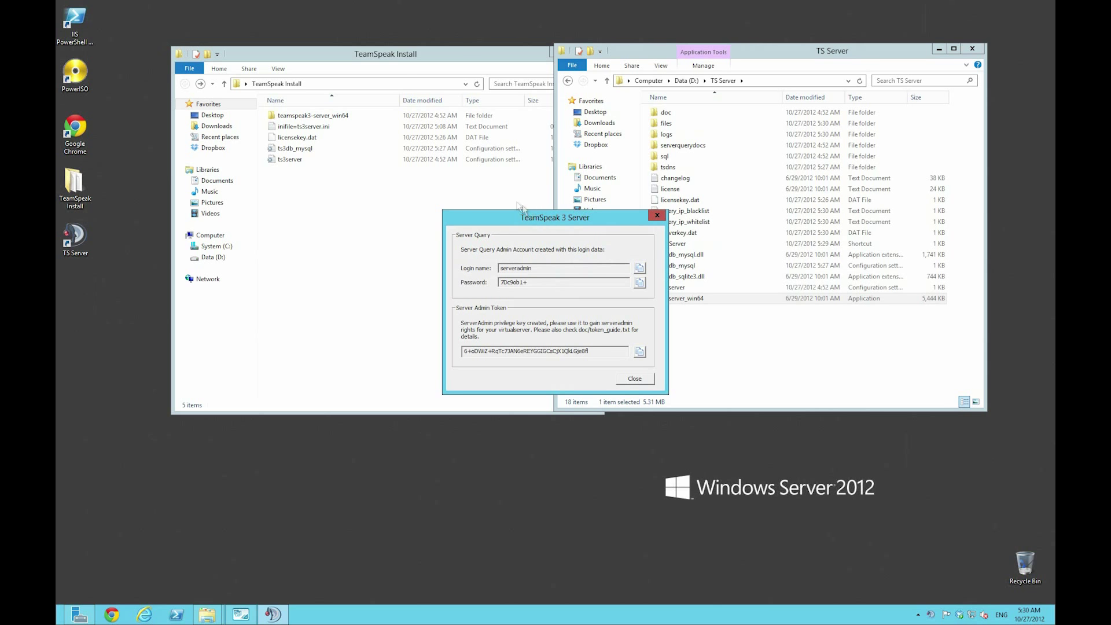
drag(544, 219, 380, 25)
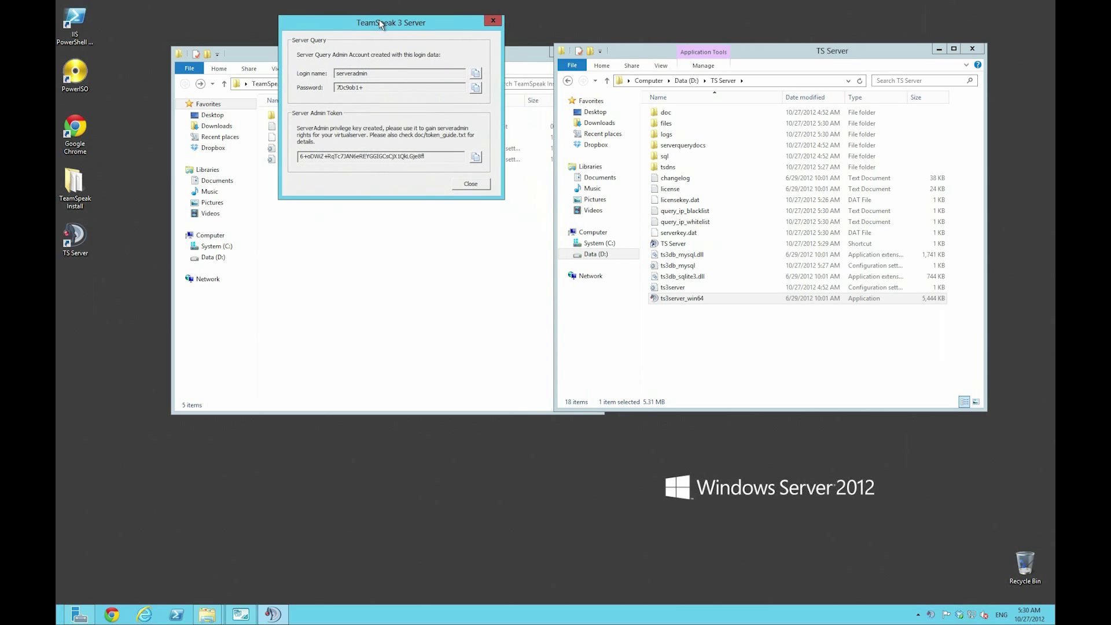
right_click(681, 324)
mouse_move(796, 439)
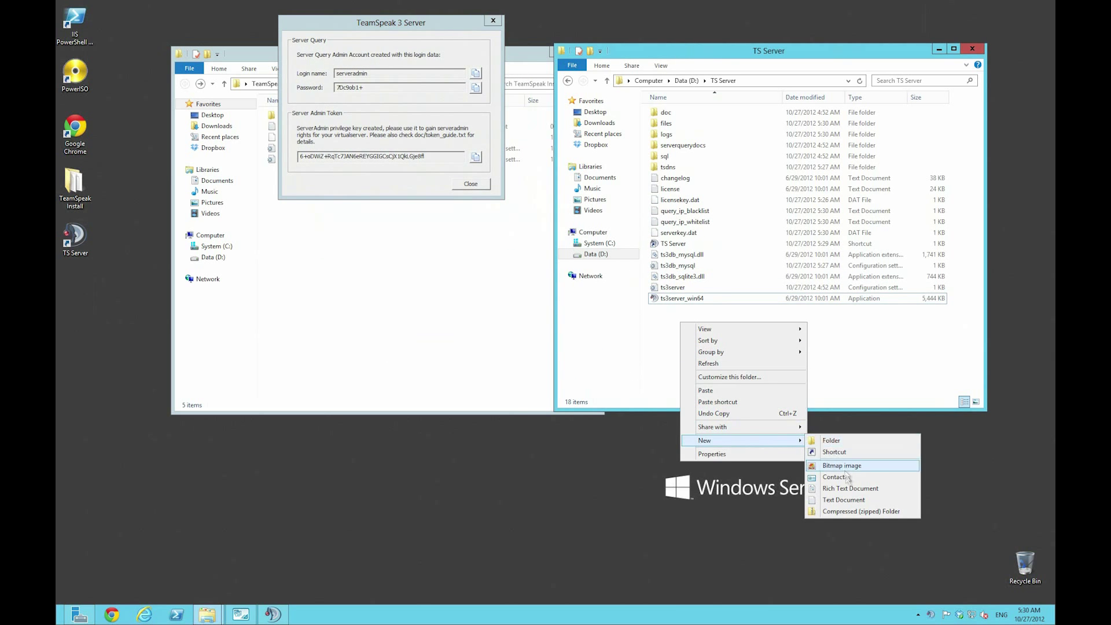
click(844, 499)
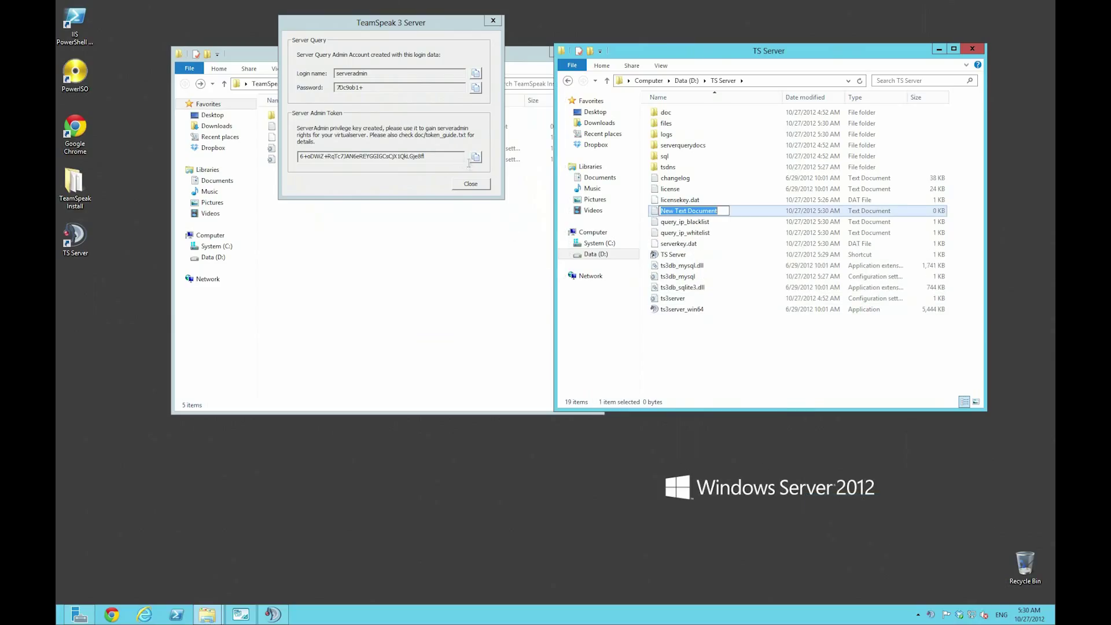
Step: Name the new text file Admin, open it in Notepad and write serveradmin
double_click(371, 72)
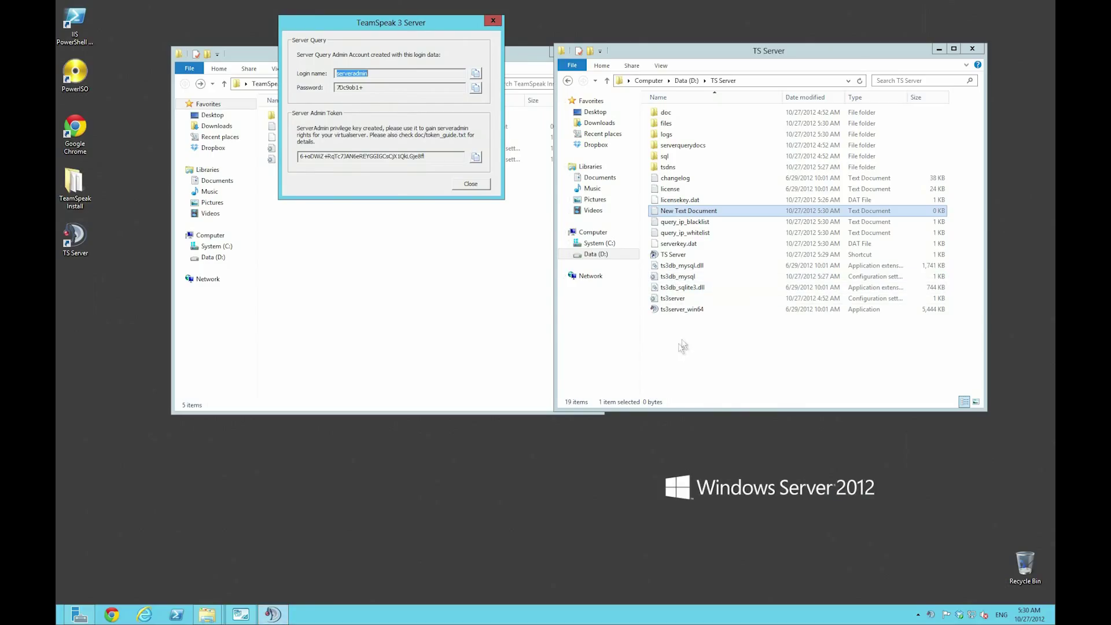
click(674, 210)
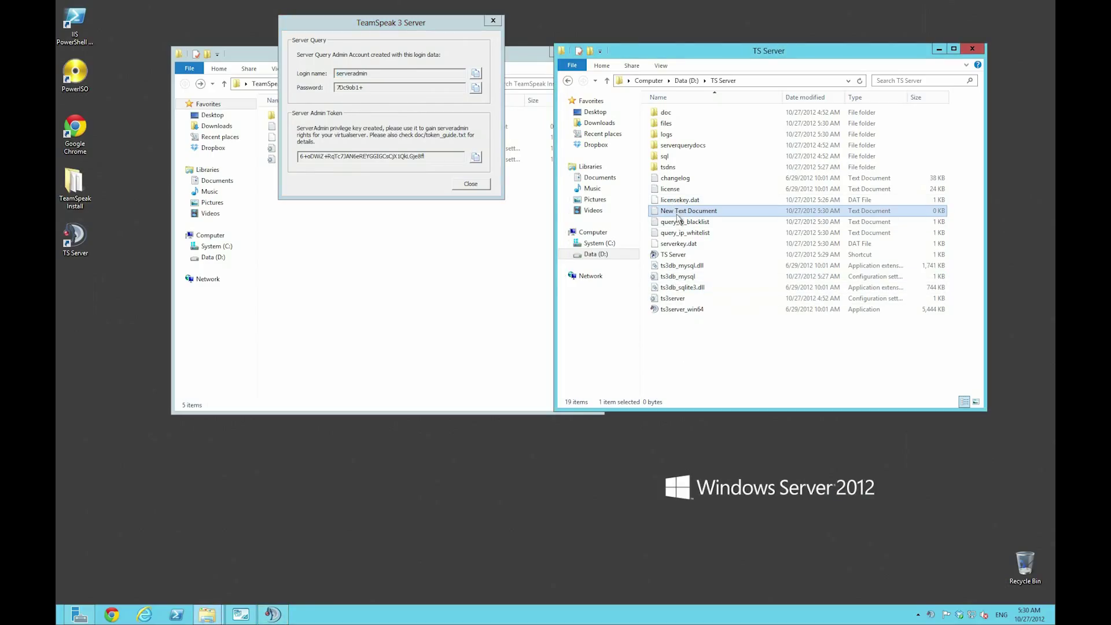
click(683, 212)
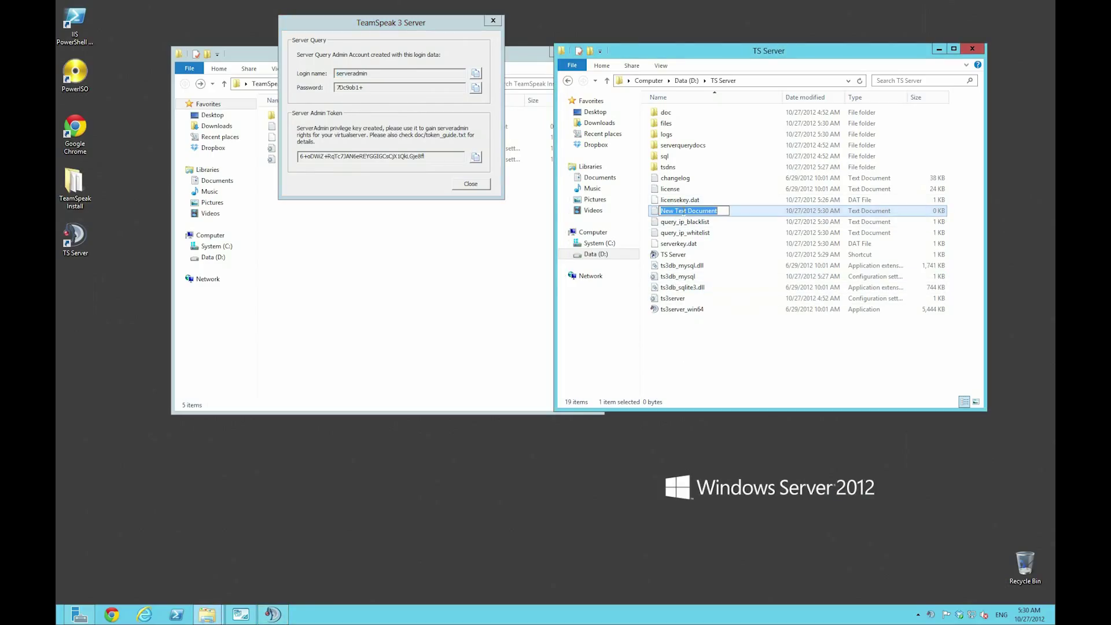
text(Admin)
key(Return)
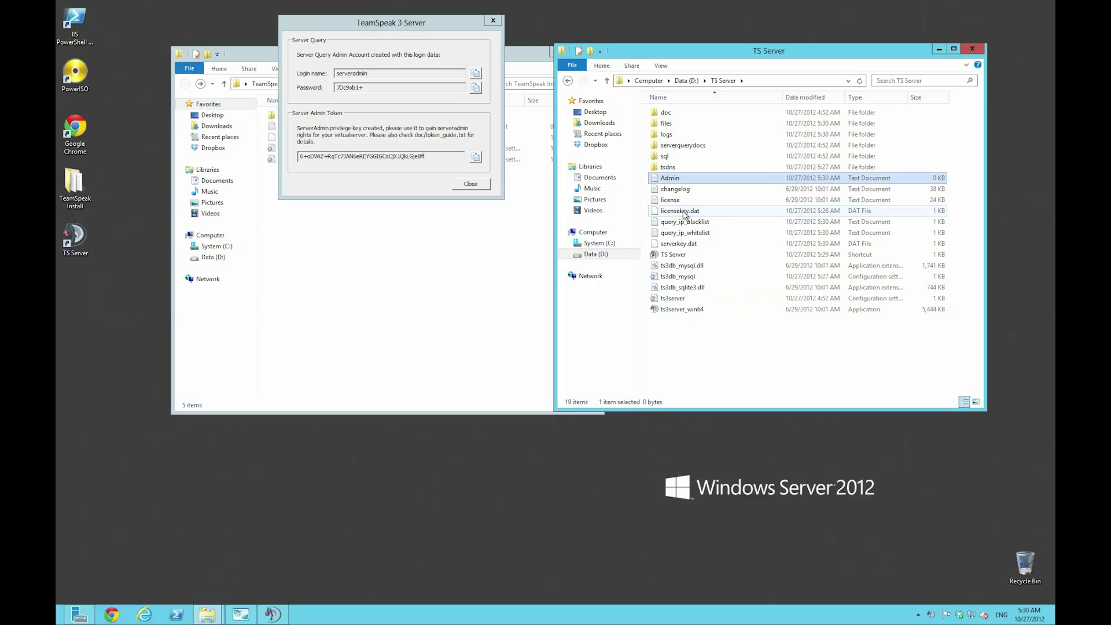
key(Return)
text(serveradmin)
drag(353, 68, 288, 87)
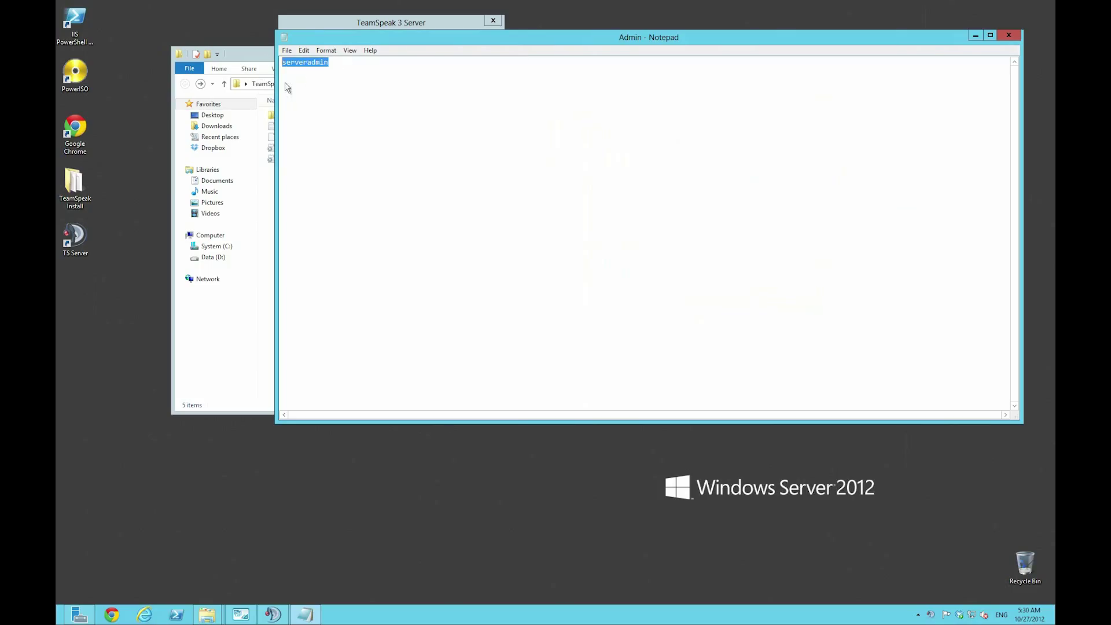
Step: Write 'Username:' followed by the pasted query login name in the Admin note
key(Delete)
click(368, 21)
key(alt+Tab)
text(Username:)
key(ctrl+v)
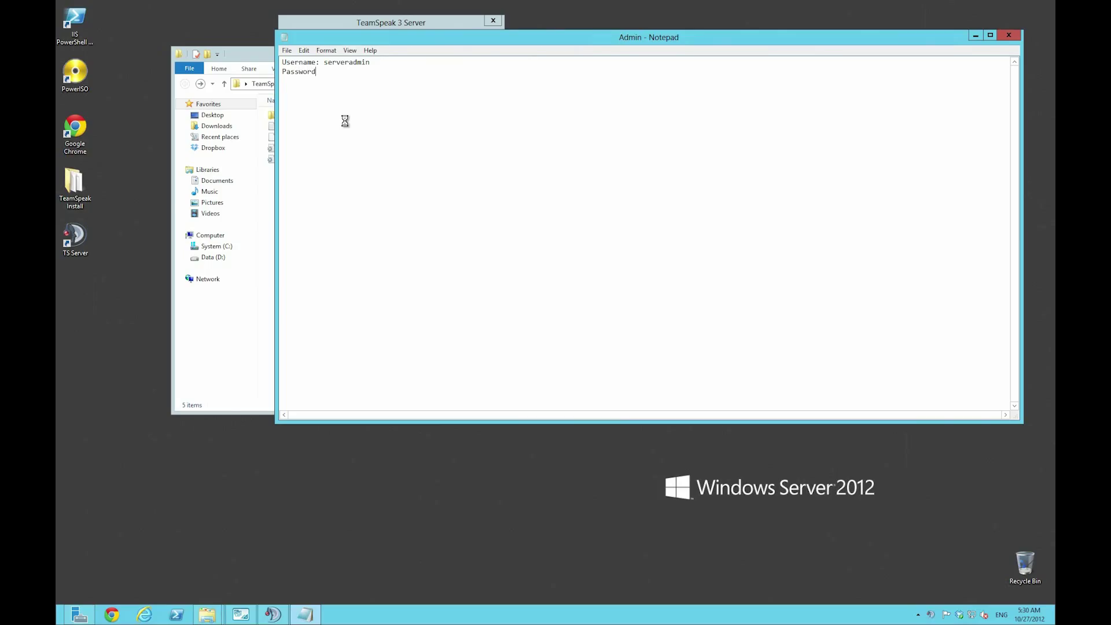
Step: Copy the query account password from the server dialog and paste it after Password:
click(374, 26)
double_click(352, 88)
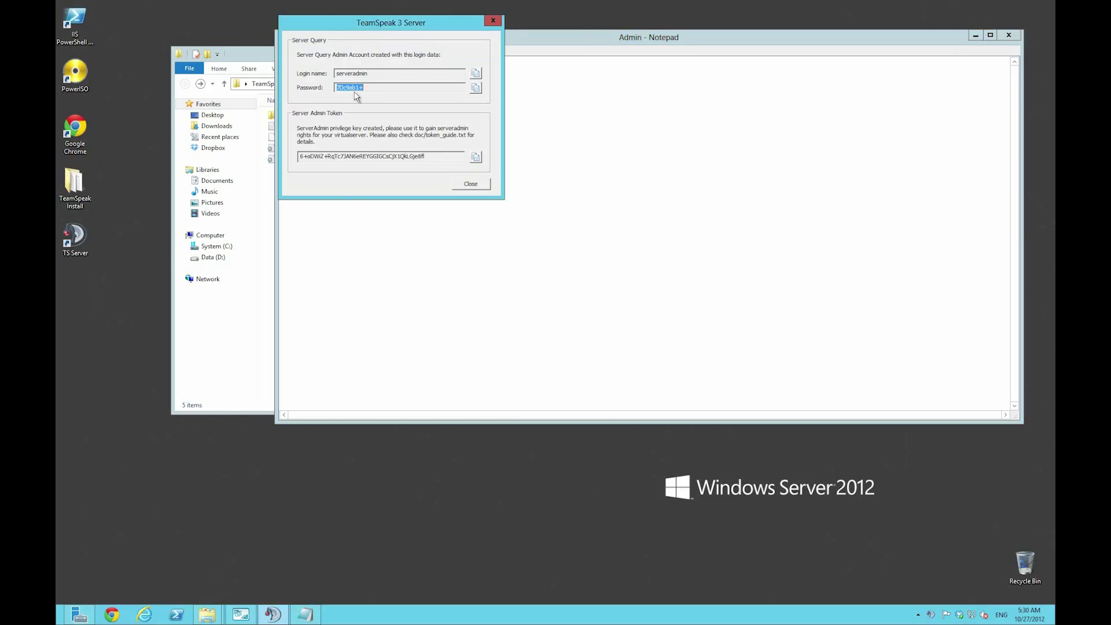
click(449, 125)
key(ctrl+v)
Step: Paste the server admin token after Token:, then save the Admin file and close Notepad
key(alt+Tab)
double_click(410, 156)
drag(432, 156, 267, 160)
key(ctrl+c)
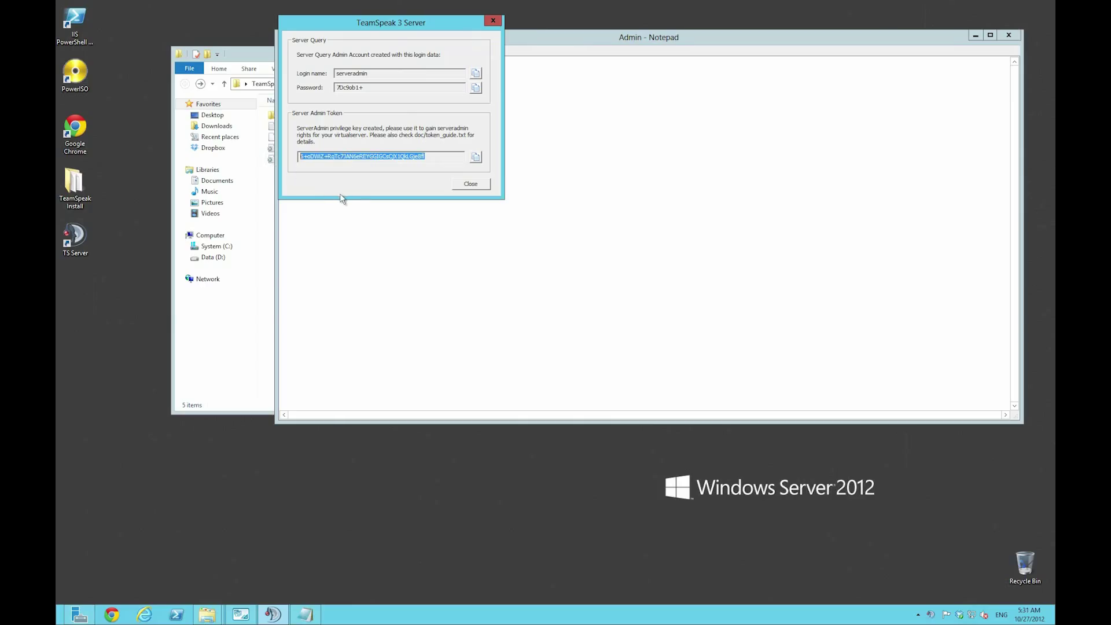
click(438, 162)
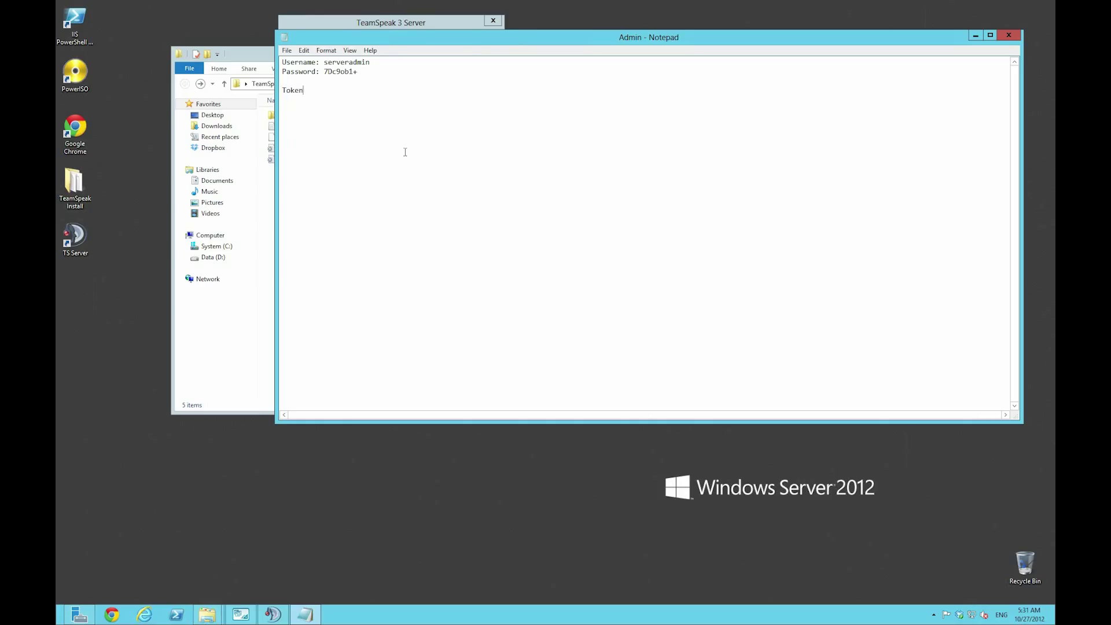
key(ctrl+v)
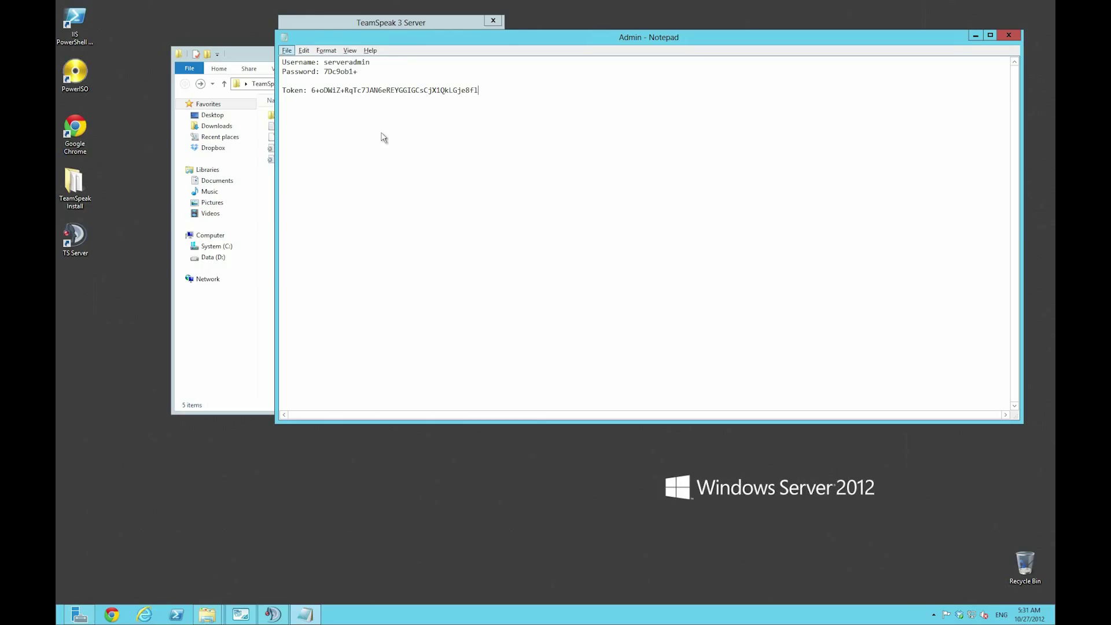
key(alt+f)
click(382, 135)
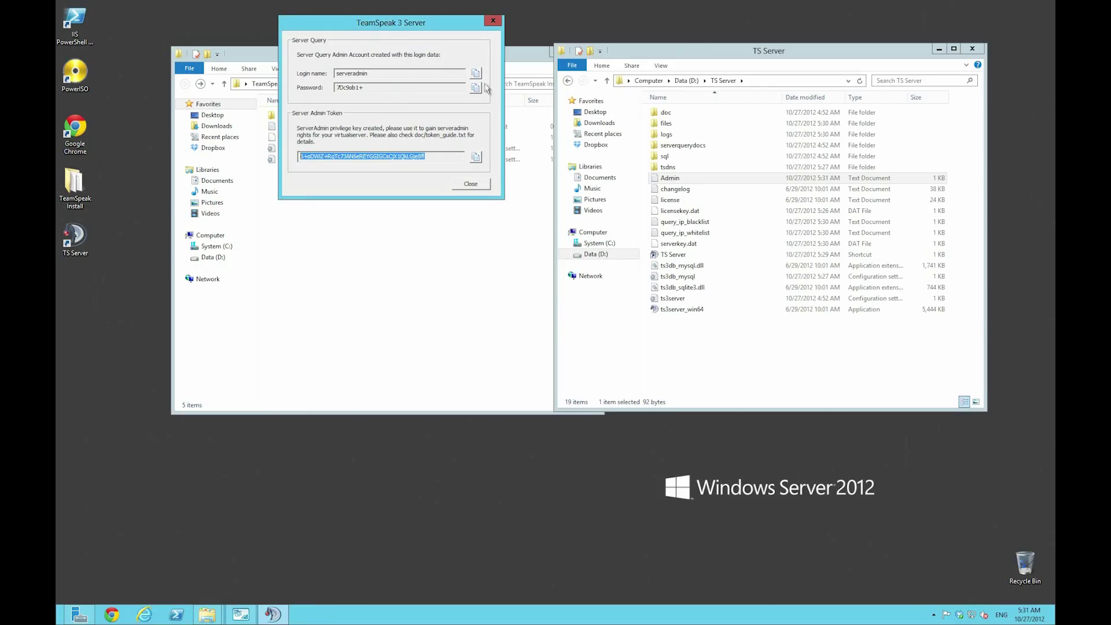
Step: Dismiss the server credentials dialog, then check the privilege key in the second log in D:\TS Server\logs
click(478, 186)
click(402, 251)
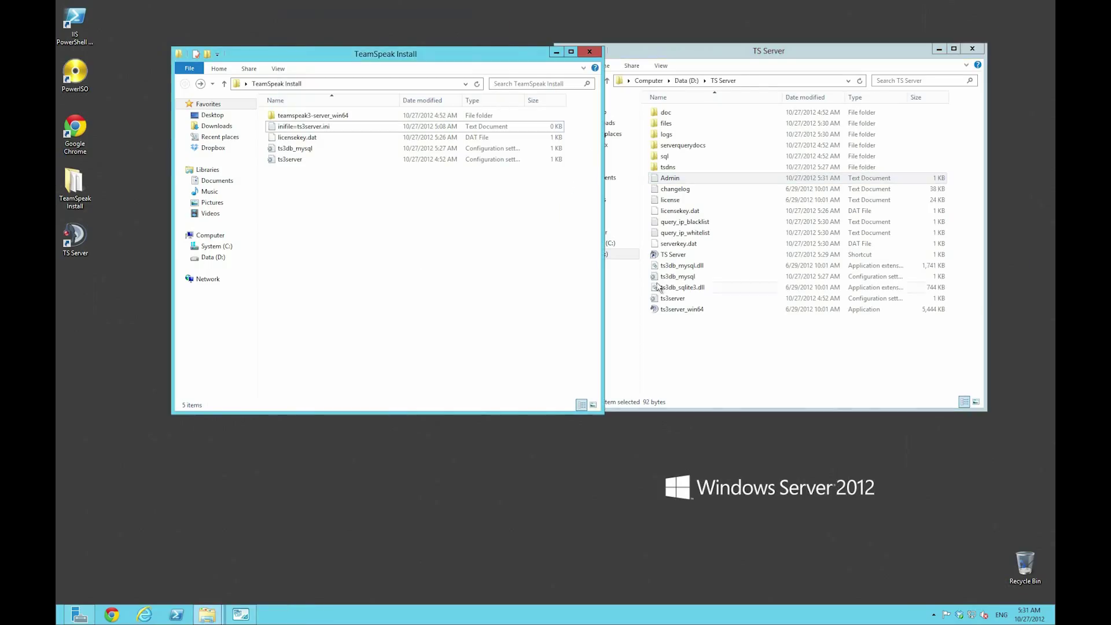
click(695, 364)
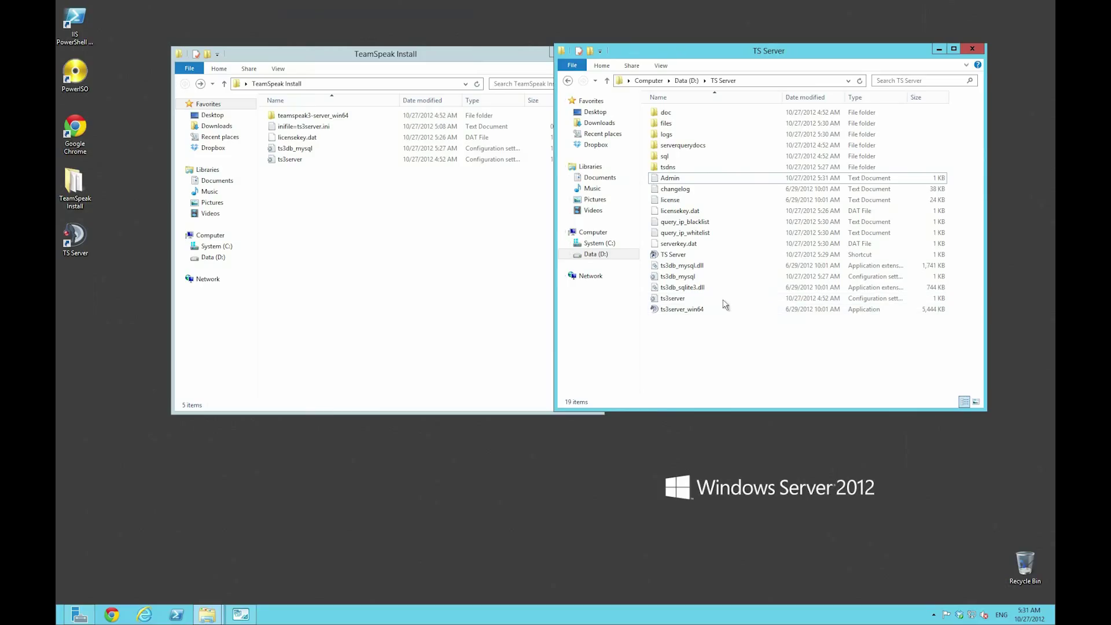
double_click(667, 135)
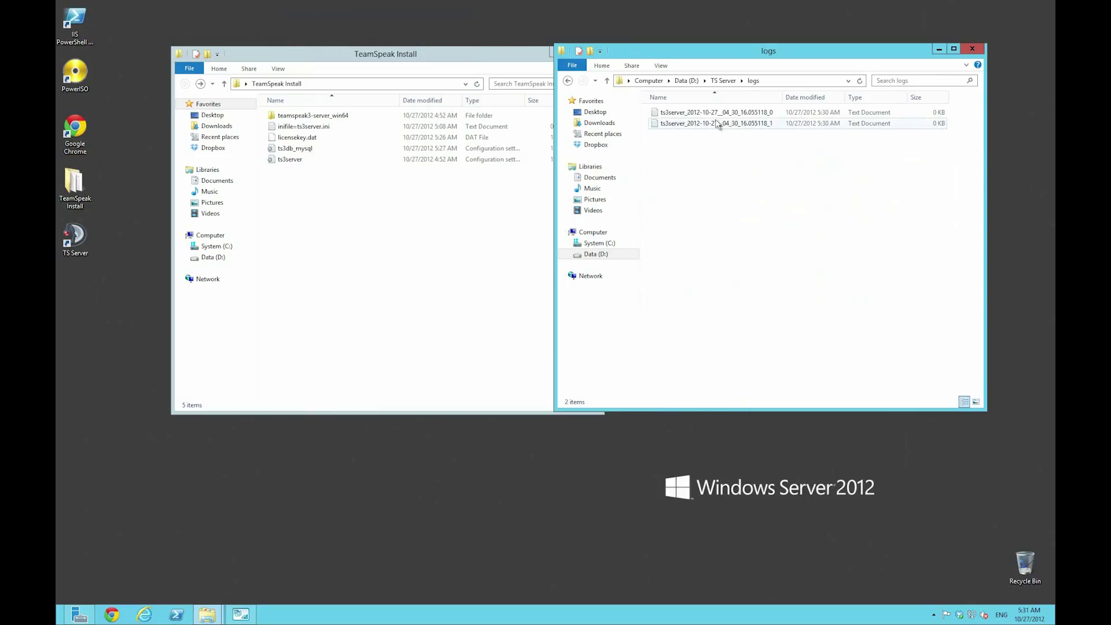
double_click(717, 124)
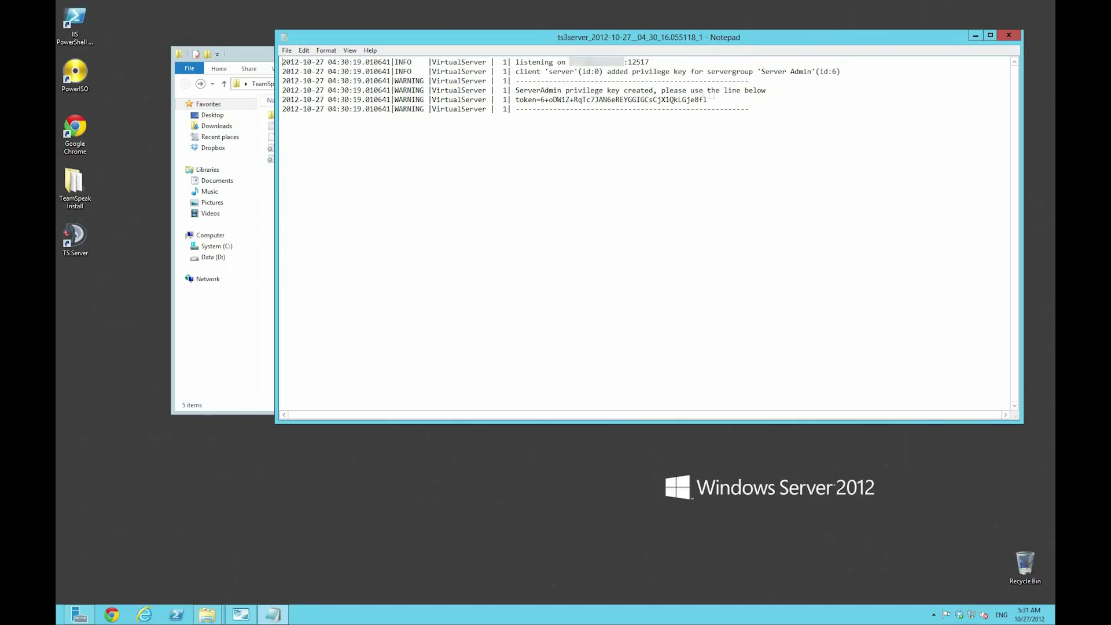
drag(707, 100, 556, 102)
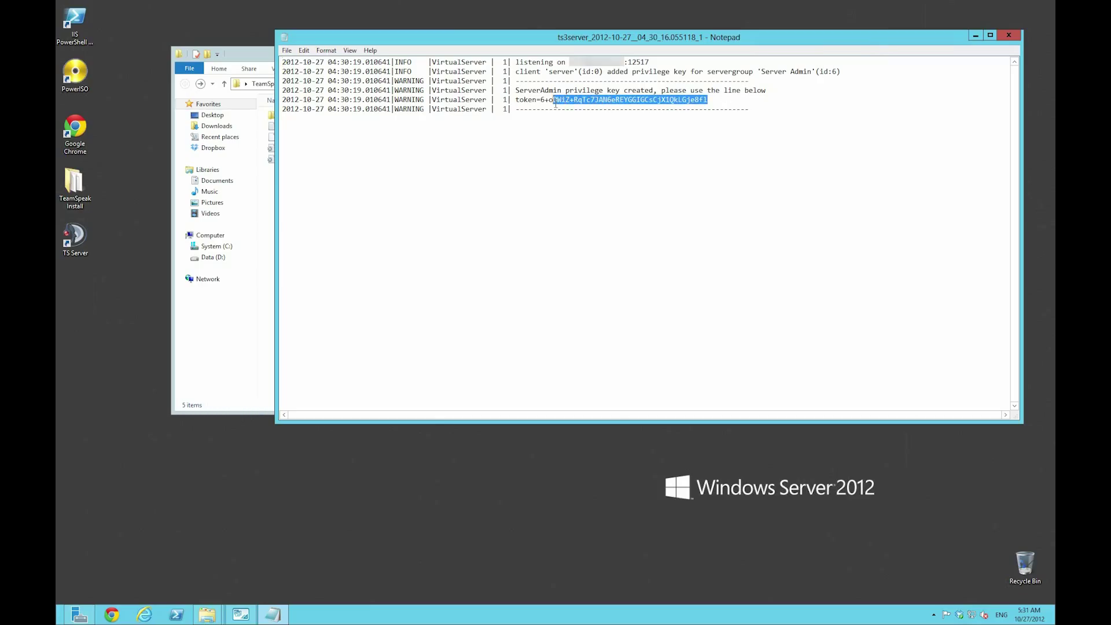
click(1008, 35)
click(926, 622)
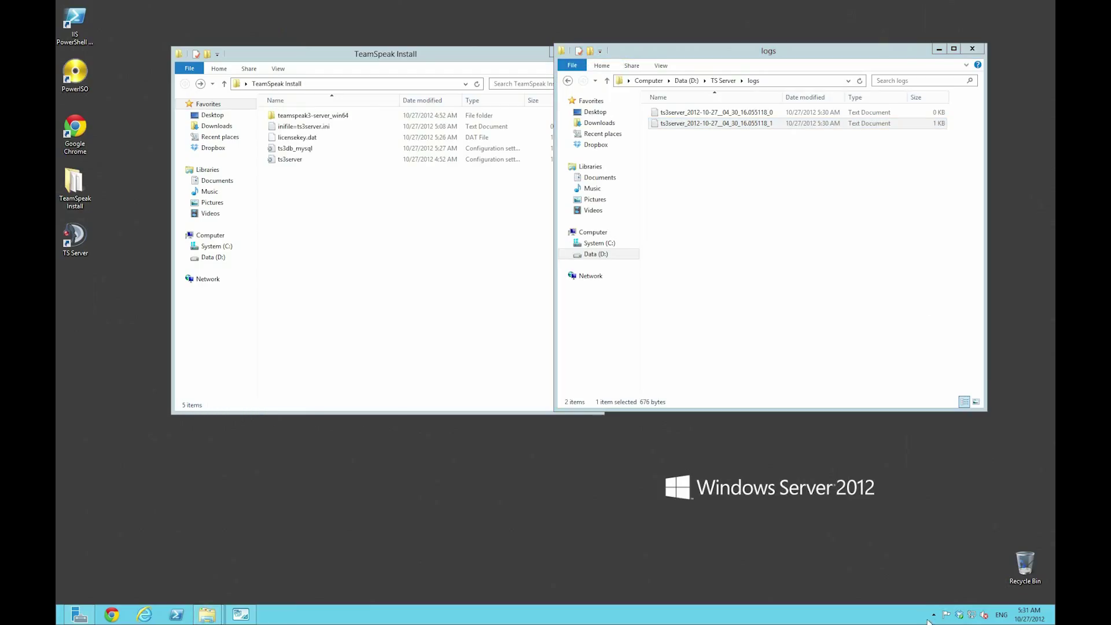
Step: Connect to the main server bookmark in TeamSpeak 3 and redeem the pasted privilege key for Server Admin
click(931, 618)
drag(247, 149, 916, 33)
click(804, 47)
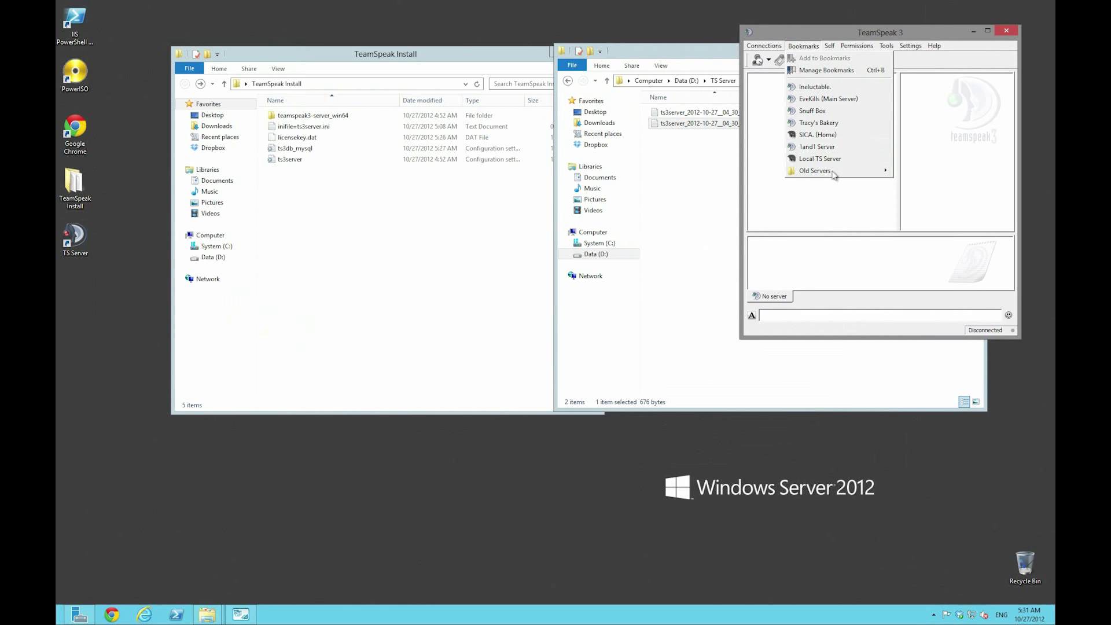
click(842, 102)
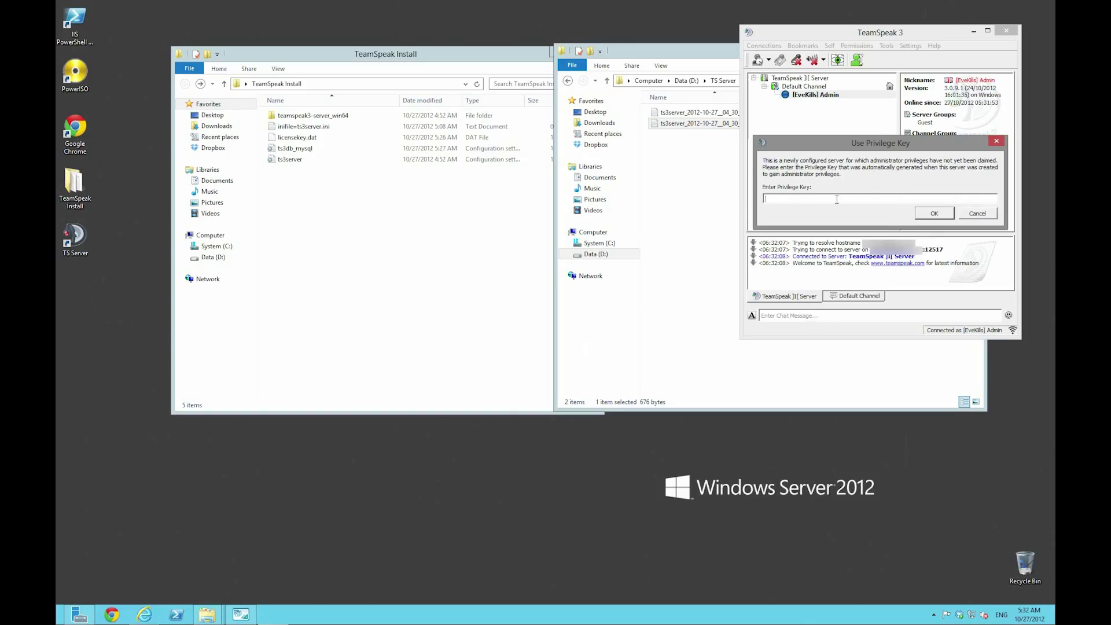
click(930, 214)
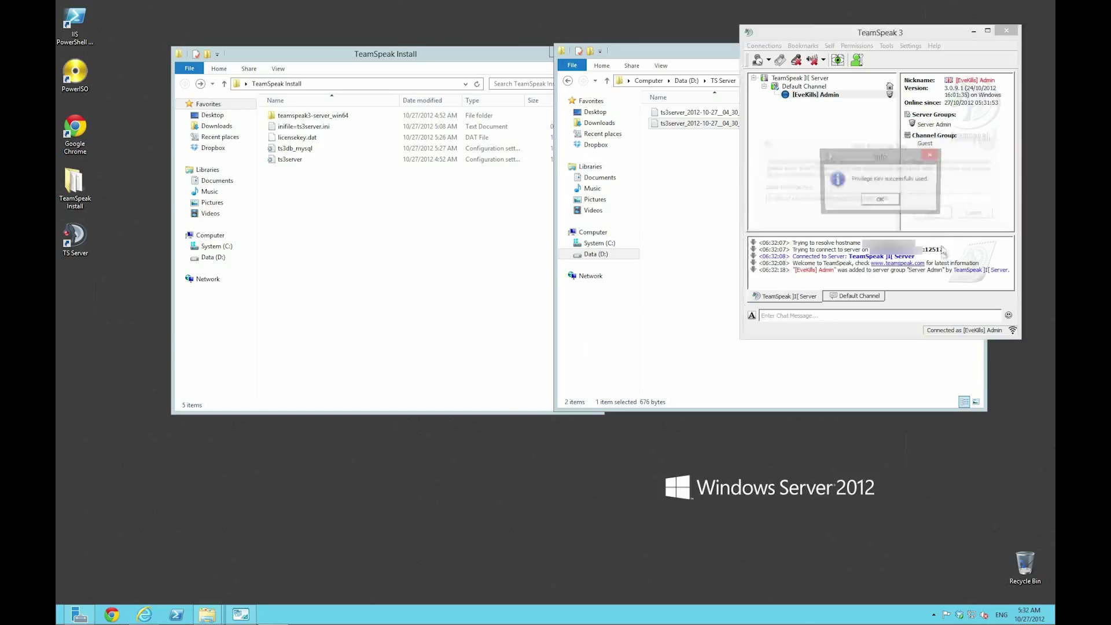
click(878, 201)
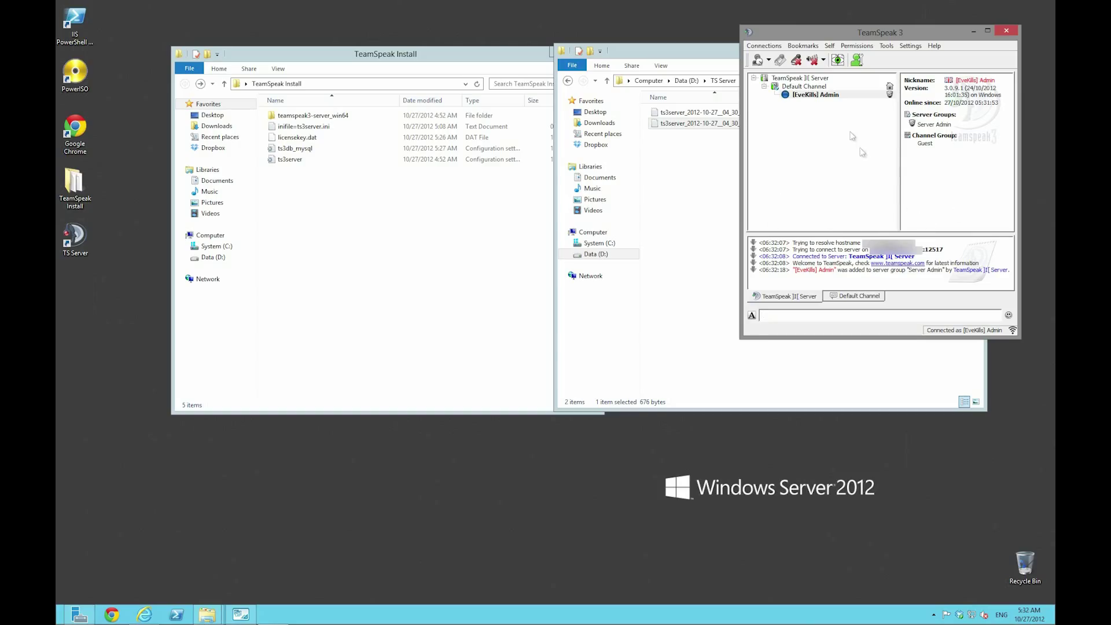
Step: Restore MySQL Workbench and expand ts3's Tables to see bans, channels, clients, servers and tokens
click(241, 614)
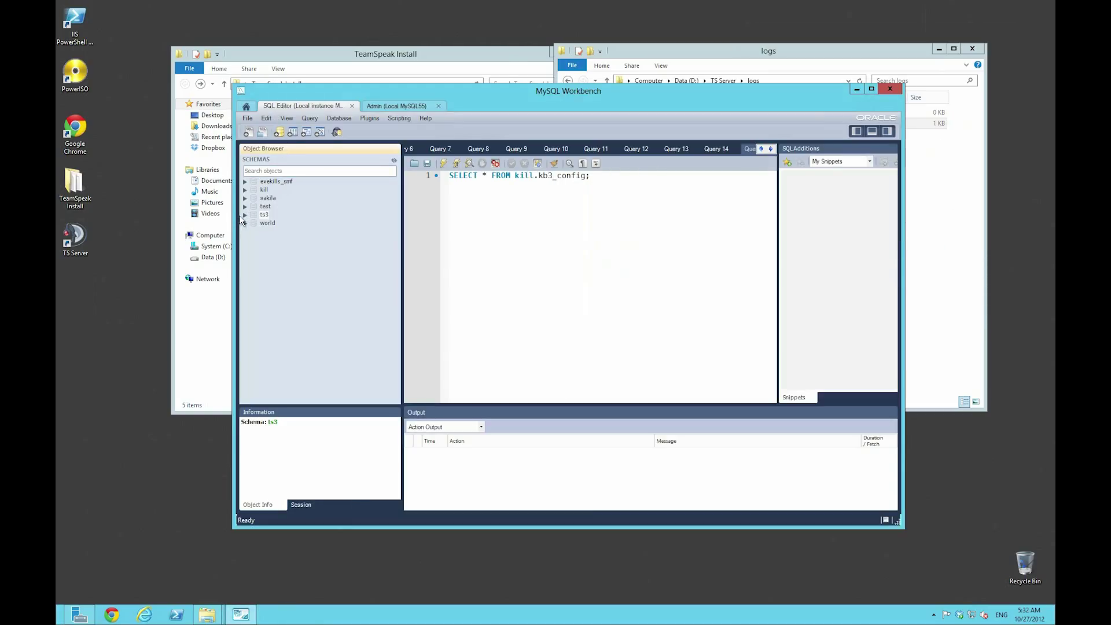
click(244, 215)
click(255, 223)
scroll(405, 247, down, 1)
scroll(405, 248, down, 1)
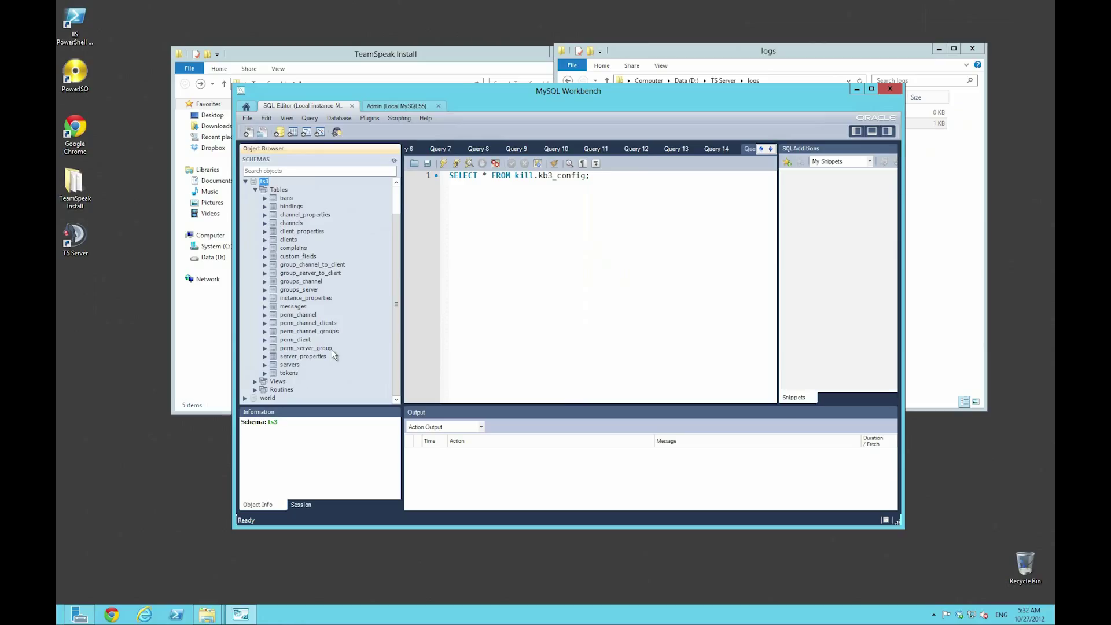
Step: Minimize MySQL Workbench and close the TS Server and TeamSpeak Install Explorer windows
click(856, 90)
click(698, 200)
click(444, 247)
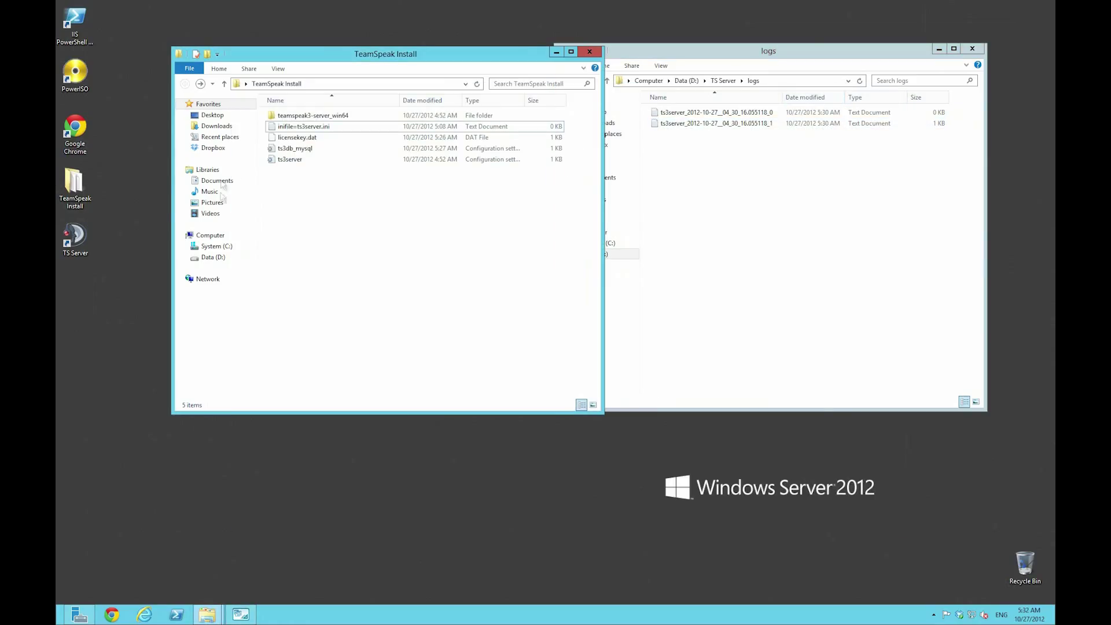
click(75, 237)
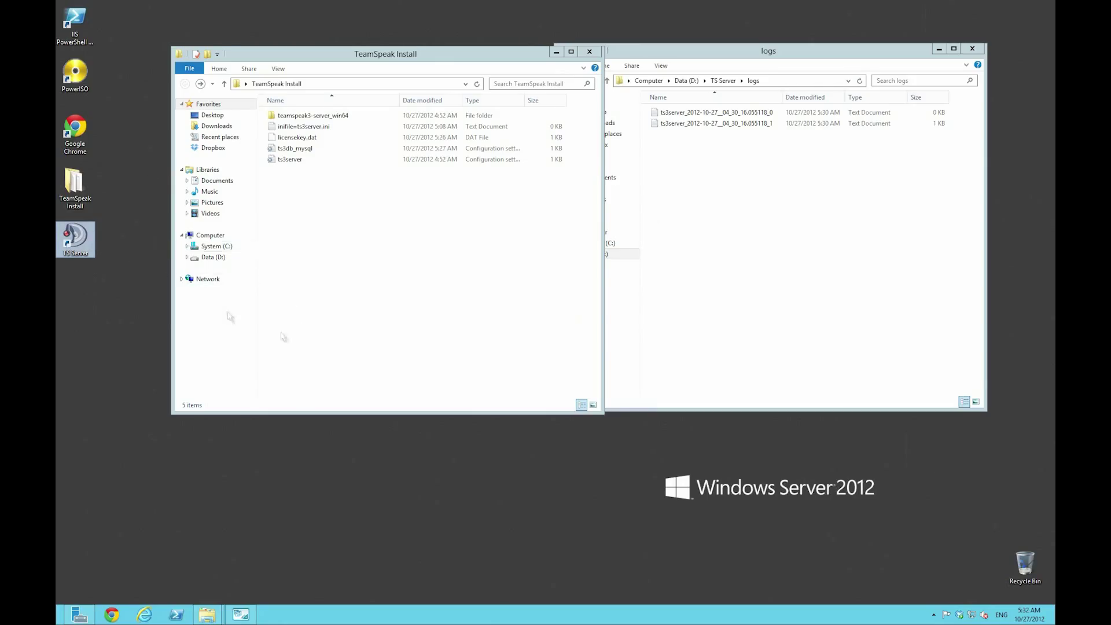
click(810, 200)
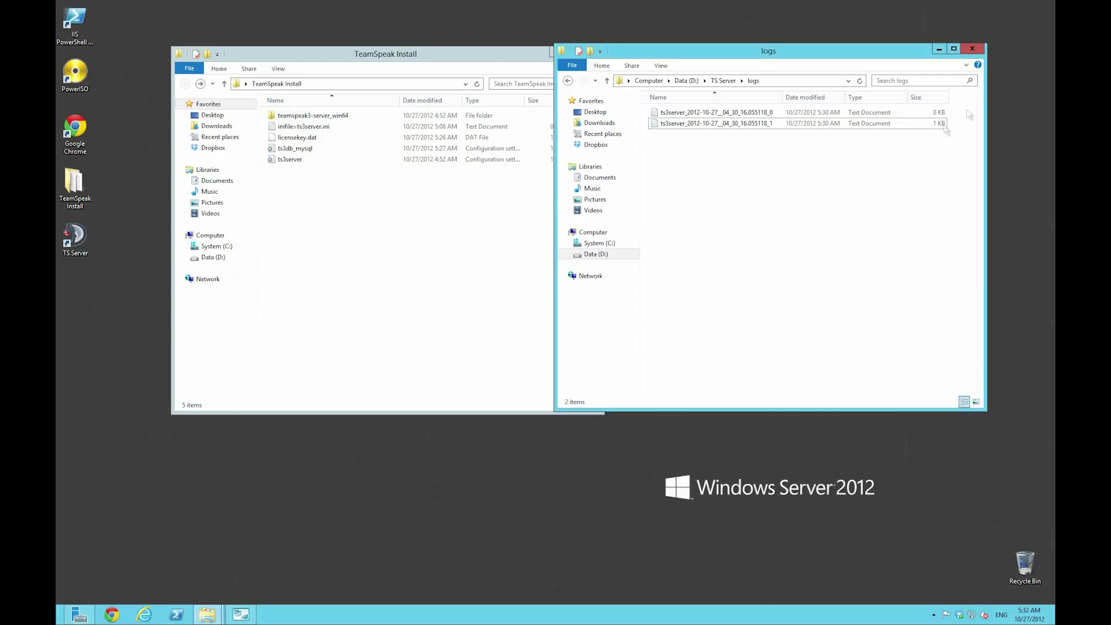
key(BackSpace)
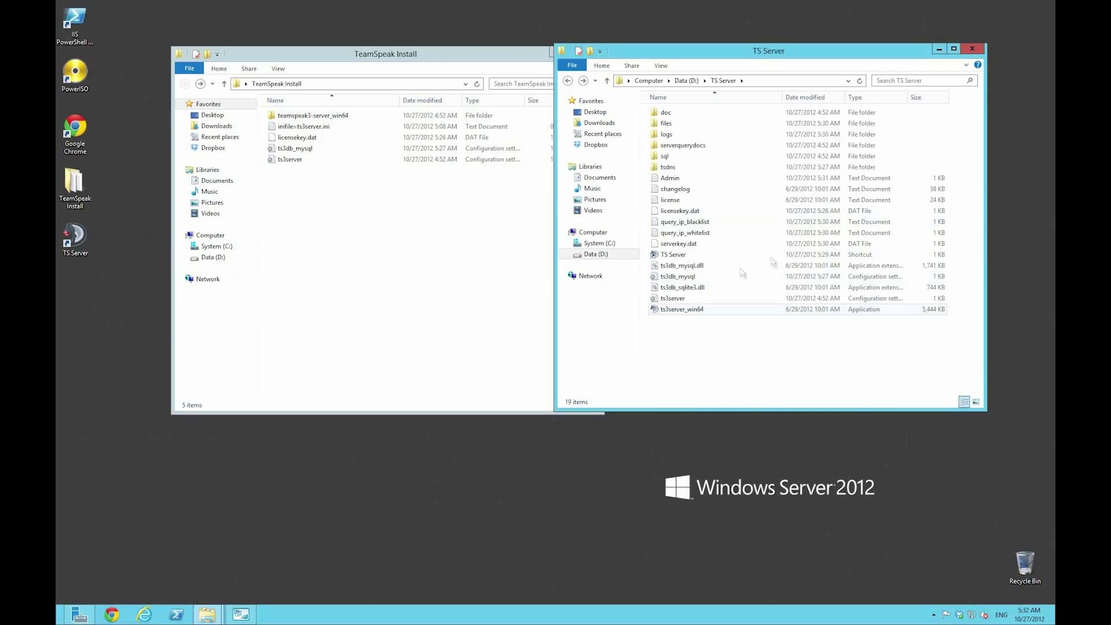
click(972, 48)
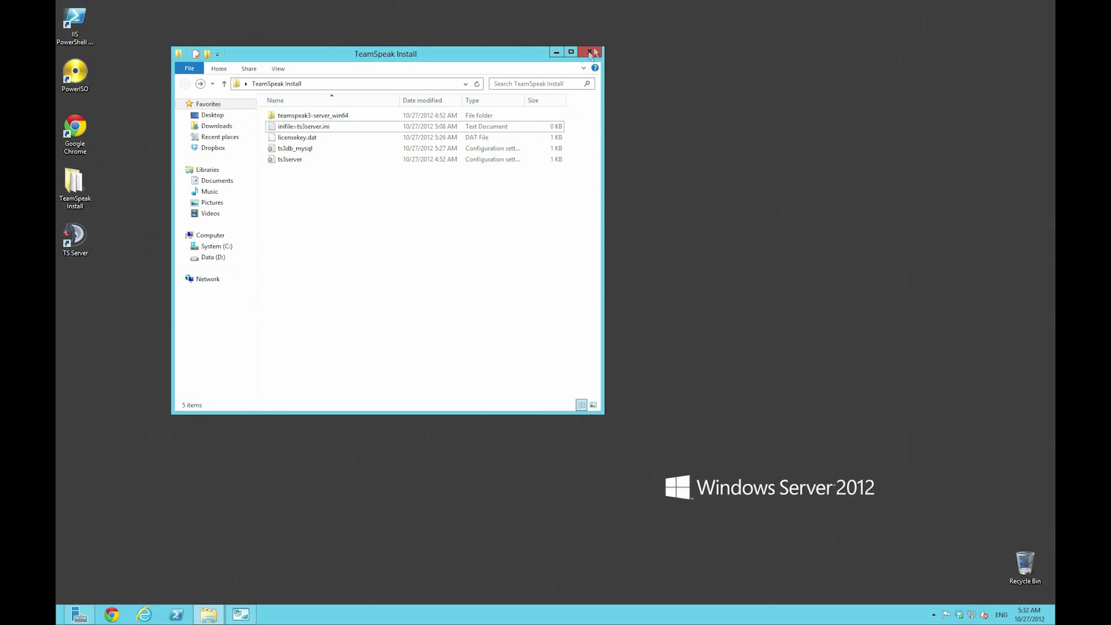
click(595, 51)
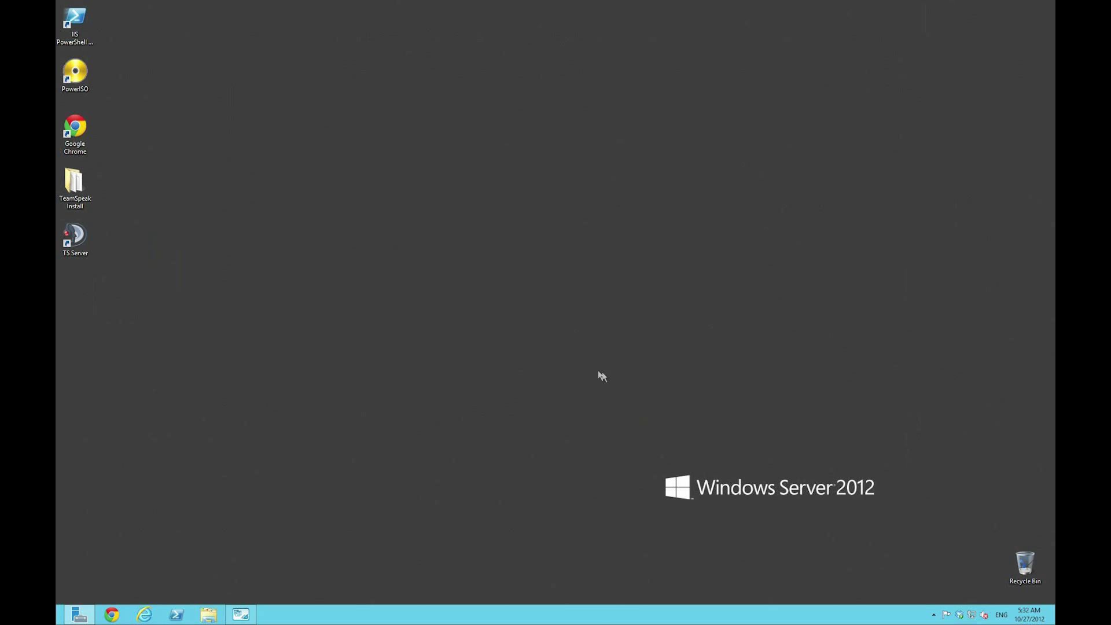